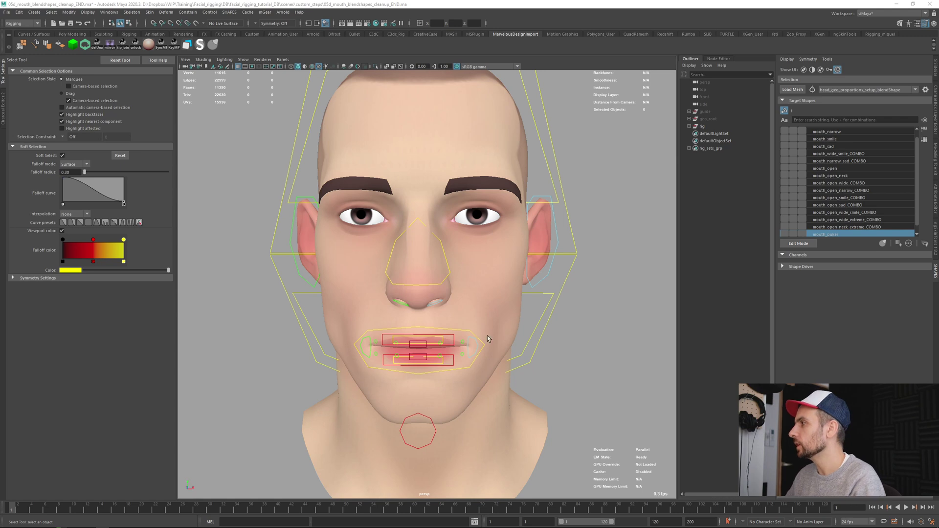
# - Enlarge the target list and preview the mouth poses up to frame 16, zooming on the face
pyautogui.click(924, 140)
pyautogui.click(924, 140)
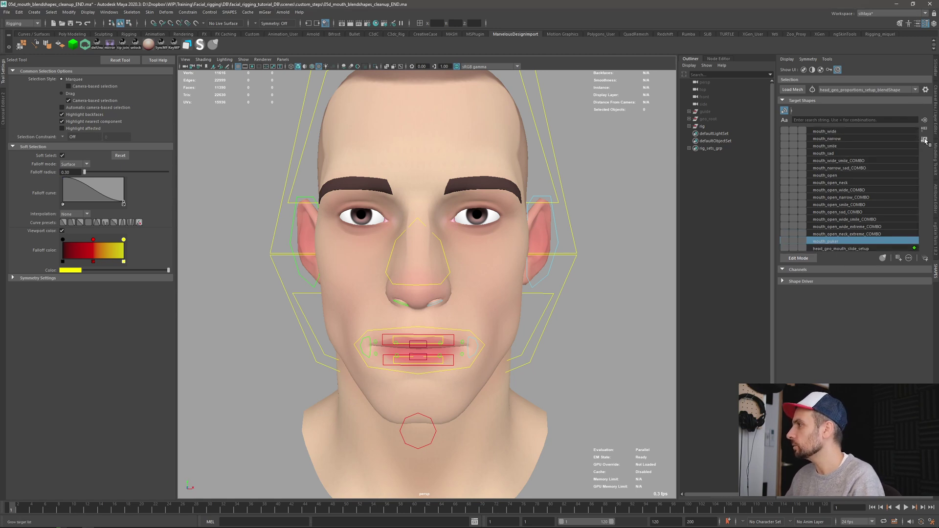
pyautogui.click(924, 140)
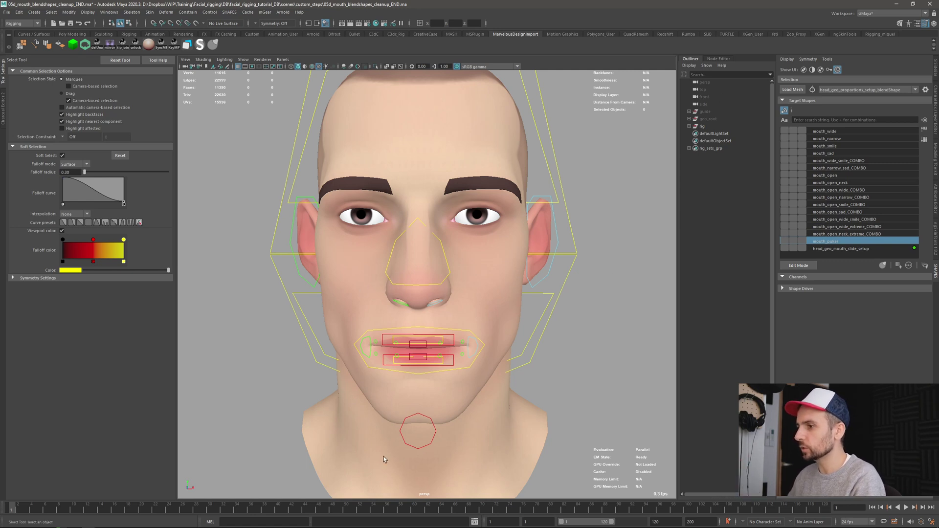
pyautogui.moveTo(14, 511)
pyautogui.mouseDown()
pyautogui.moveTo(109, 512)
pyautogui.moveTo(10, 510)
pyautogui.mouseUp()
pyautogui.keyDown('alt'); pyautogui.moveTo(457, 340); pyautogui.dragTo(469, 321, button='middle'); pyautogui.keyUp('alt')
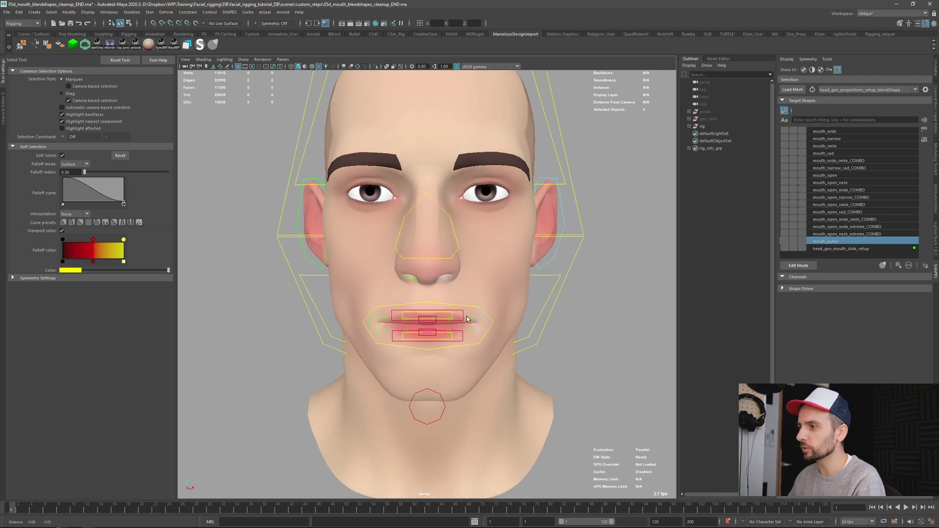
pyautogui.keyDown('alt'); pyautogui.moveTo(470, 321); pyautogui.dragTo(491, 333, button='right'); pyautogui.keyUp('alt')
pyautogui.keyDown('alt'); pyautogui.moveTo(489, 230); pyautogui.dragTo(490, 224); pyautogui.keyUp('alt')
pyautogui.keyDown('alt'); pyautogui.moveTo(528, 289); pyautogui.dragTo(507, 277, button='right'); pyautogui.keyUp('alt')
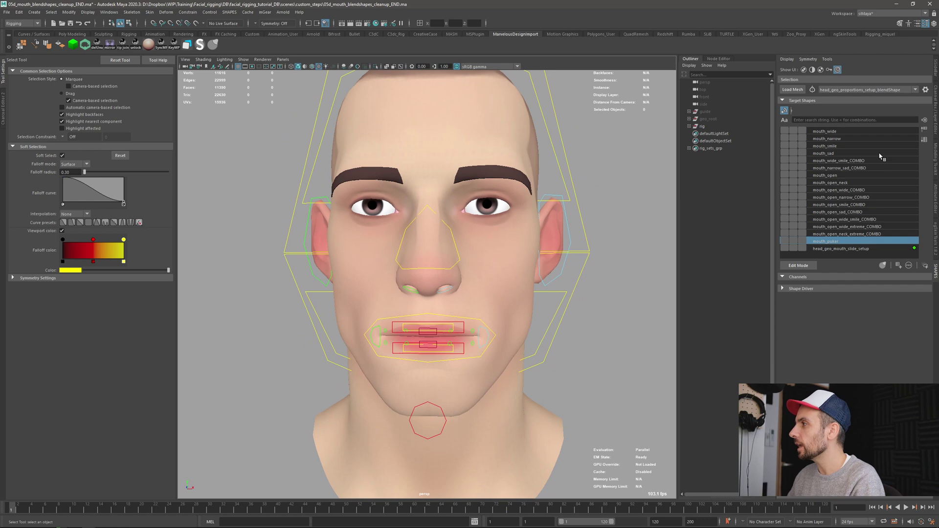
# - Load the head mesh into the shape editor and check the mouth_narrow and mouth_wide targets
pyautogui.click(842, 132)
pyautogui.keyDown('alt'); pyautogui.moveTo(436, 402); pyautogui.dragTo(498, 310); pyautogui.keyUp('alt')
pyautogui.click(501, 311)
pyautogui.click(784, 88)
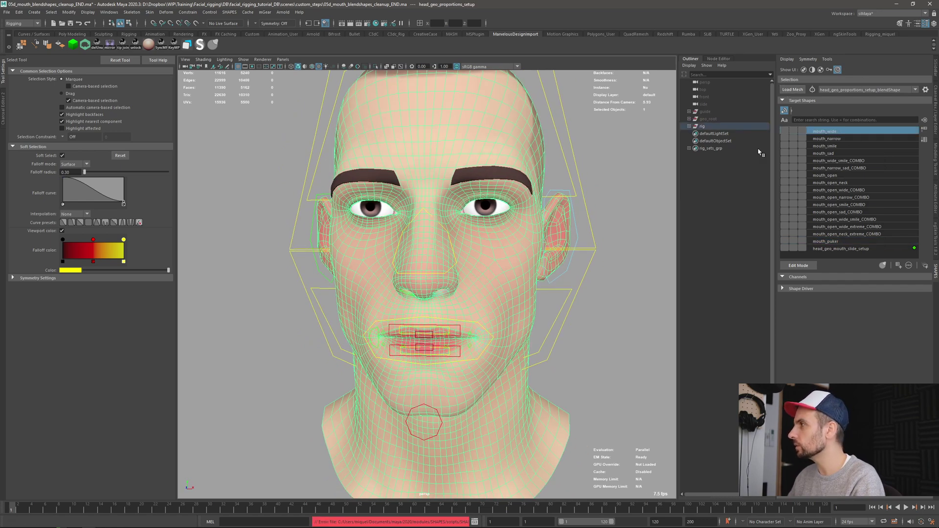
pyautogui.keyDown('alt'); pyautogui.moveTo(440, 323); pyautogui.dragTo(499, 338); pyautogui.keyUp('alt')
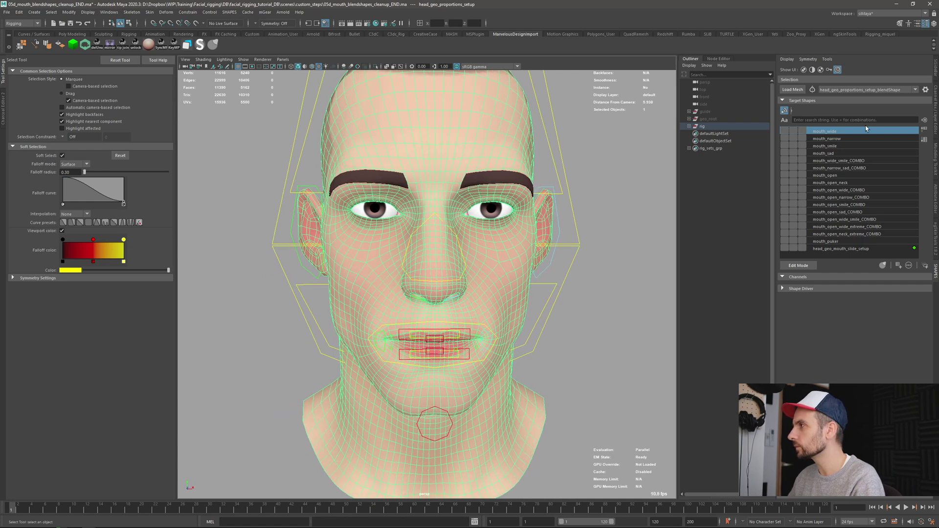
pyautogui.click(828, 140)
pyautogui.click(826, 133)
pyautogui.keyDown('alt'); pyautogui.moveTo(626, 255); pyautogui.dragTo(607, 245); pyautogui.keyUp('alt')
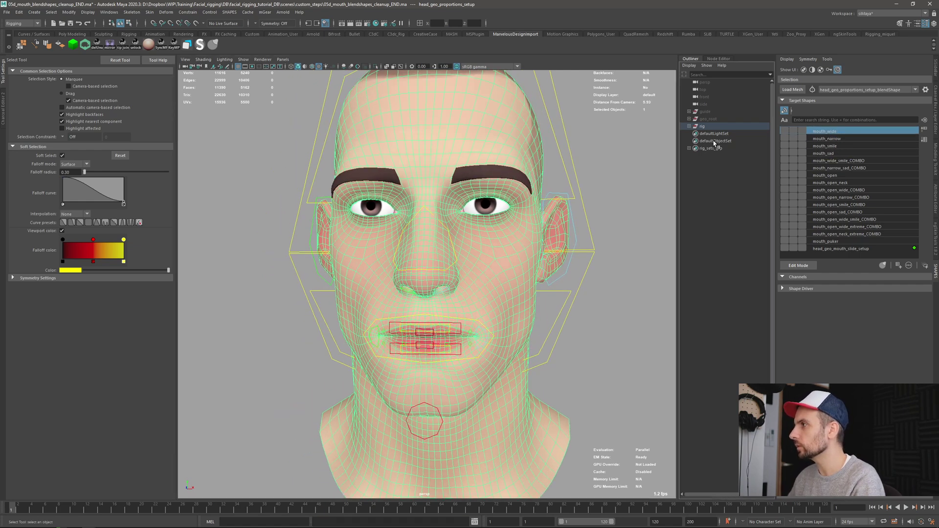
# - Select head_geo_proportions_setup in the expanded rig hierarchy and reopen the SHAPES editor
pyautogui.press('f')
pyautogui.click(729, 157)
pyautogui.click(730, 169)
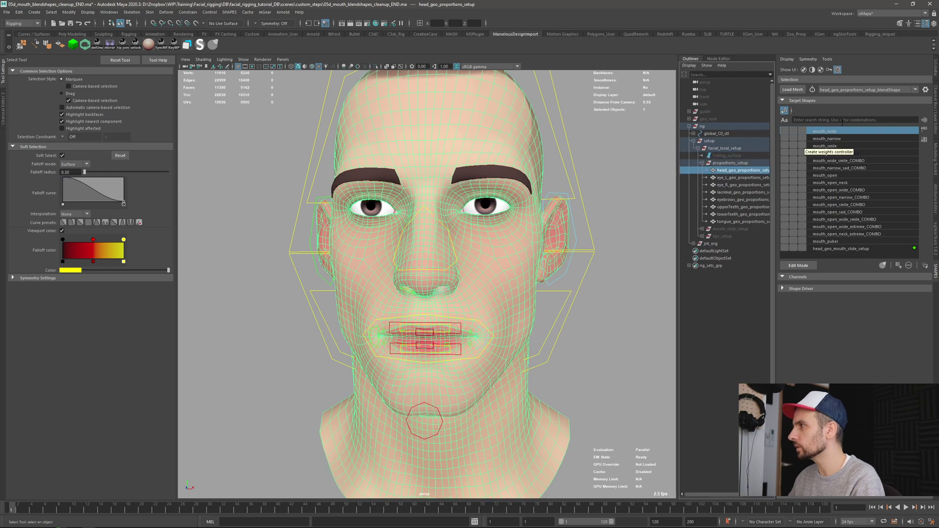
pyautogui.click(792, 90)
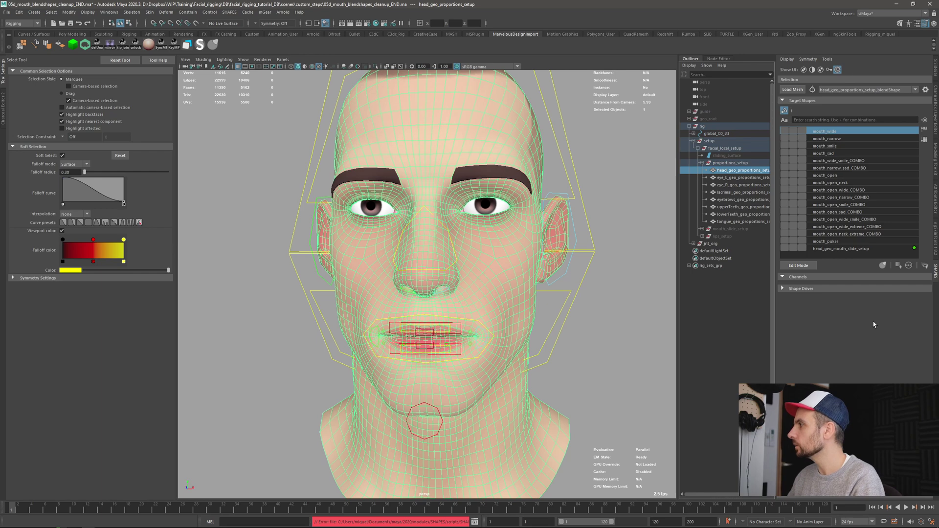
pyautogui.click(199, 45)
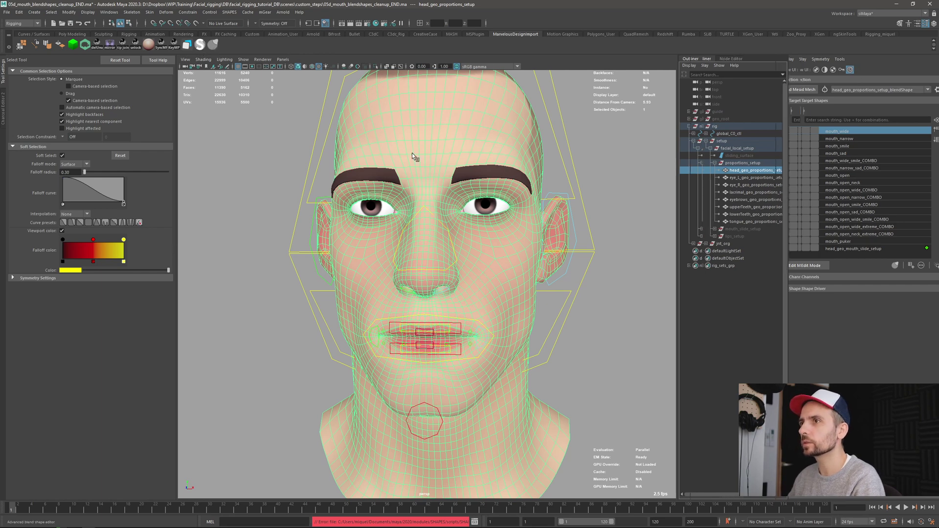
# - Load head_geo_proportions_setup's blendShape and preview mouth_wide on the Base slider, returning it to 0
pyautogui.click(807, 90)
pyautogui.click(856, 277)
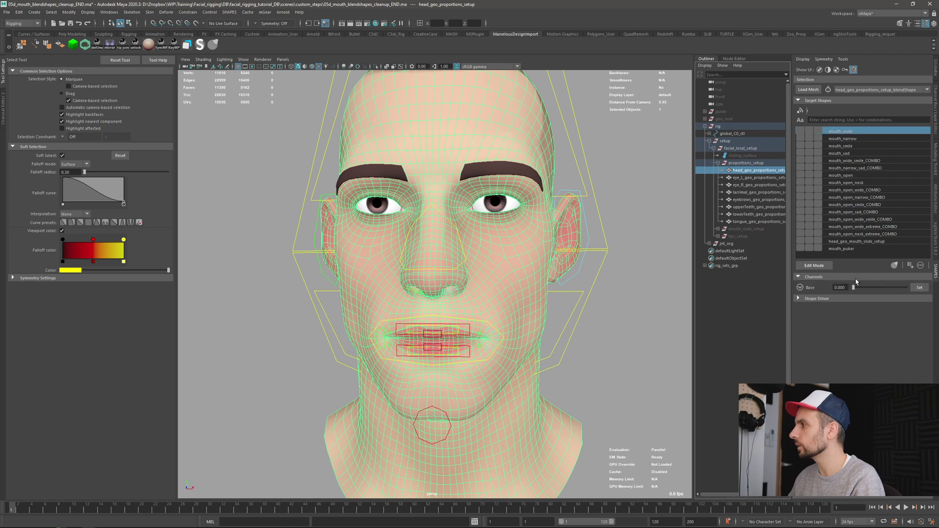
pyautogui.moveTo(854, 288)
pyautogui.mouseDown()
pyautogui.moveTo(885, 289)
pyautogui.moveTo(889, 299)
pyautogui.moveTo(850, 300)
pyautogui.mouseUp()
pyautogui.keyDown('alt'); pyautogui.moveTo(557, 351); pyautogui.dragTo(541, 340, button='middle'); pyautogui.keyUp('alt')
pyautogui.keyDown('alt'); pyautogui.moveTo(541, 340); pyautogui.dragTo(543, 335); pyautogui.keyUp('alt')
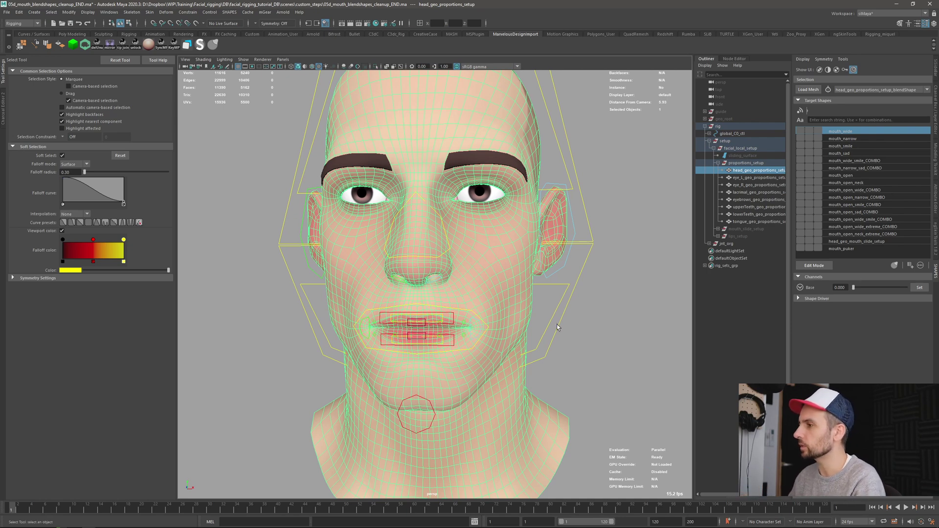
pyautogui.keyDown('alt'); pyautogui.moveTo(557, 327); pyautogui.dragTo(527, 328); pyautogui.keyUp('alt')
# - Deselect the head and go to frame 2 to view the widened mouth
pyautogui.click(565, 372)
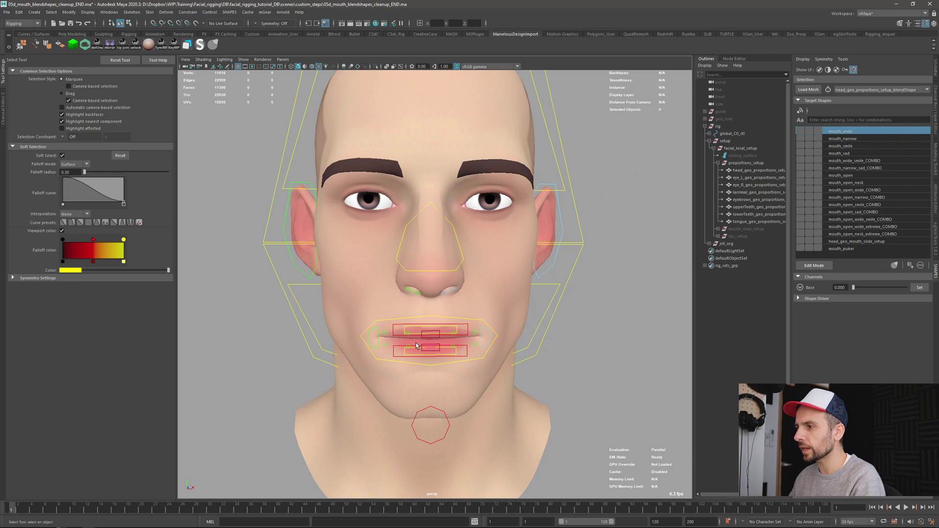
pyautogui.click(17, 512)
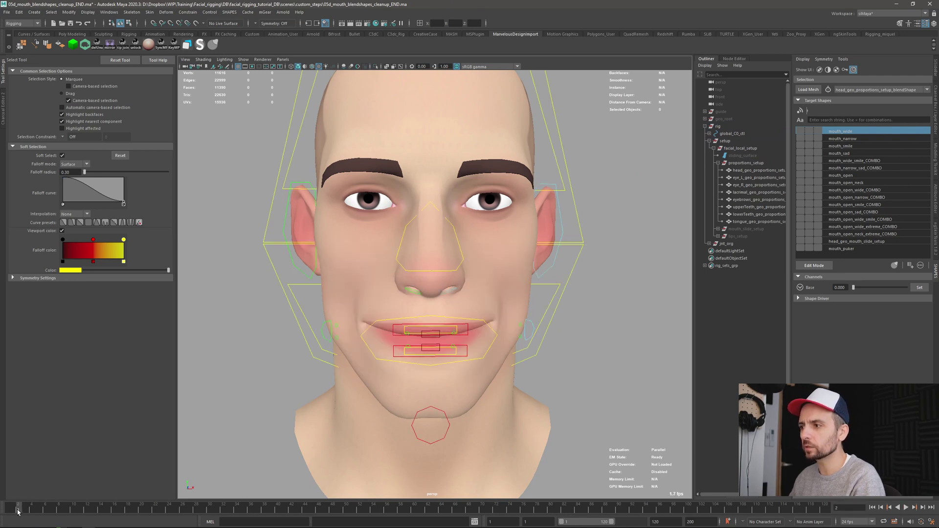
pyautogui.keyDown('alt'); pyautogui.moveTo(513, 395); pyautogui.dragTo(394, 343); pyautogui.keyUp('alt')
pyautogui.keyDown('alt'); pyautogui.moveTo(465, 418); pyautogui.dragTo(352, 299); pyautogui.keyUp('alt')
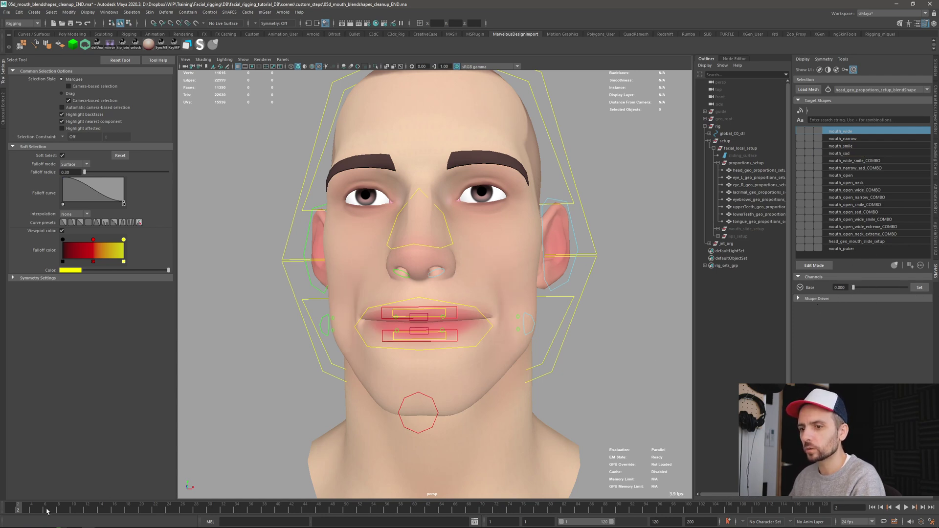
# - At frame 3, test mouth_narrow at weight 1.000, then reset it to 0
pyautogui.click(27, 508)
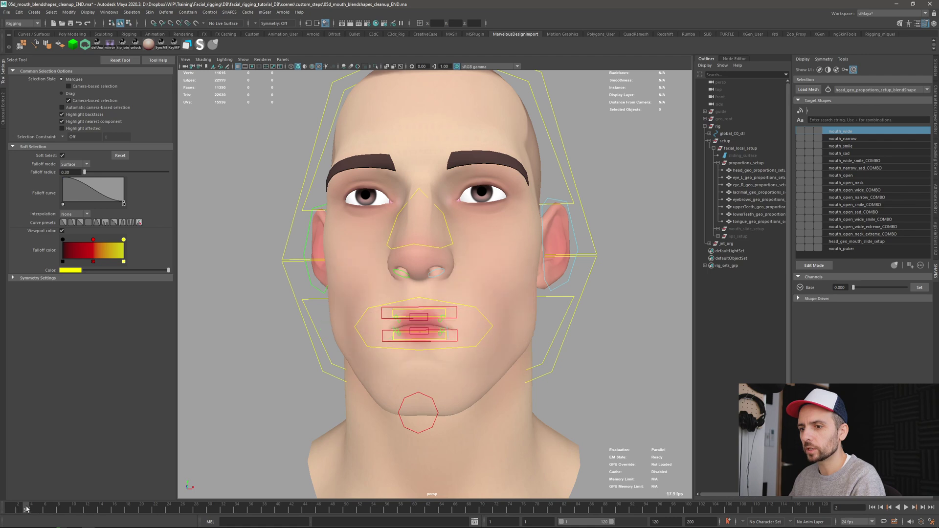
pyautogui.click(847, 139)
pyautogui.moveTo(853, 288); pyautogui.dragTo(904, 289)
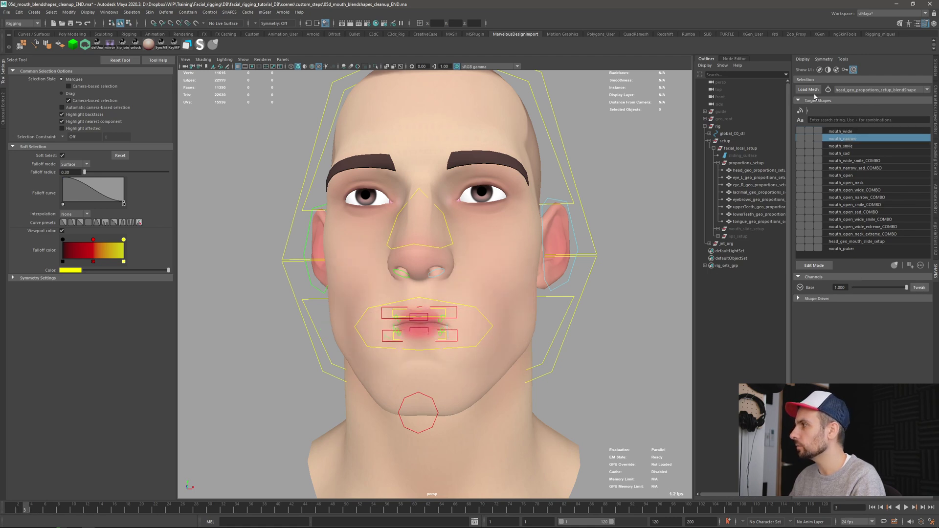
pyautogui.click(800, 111)
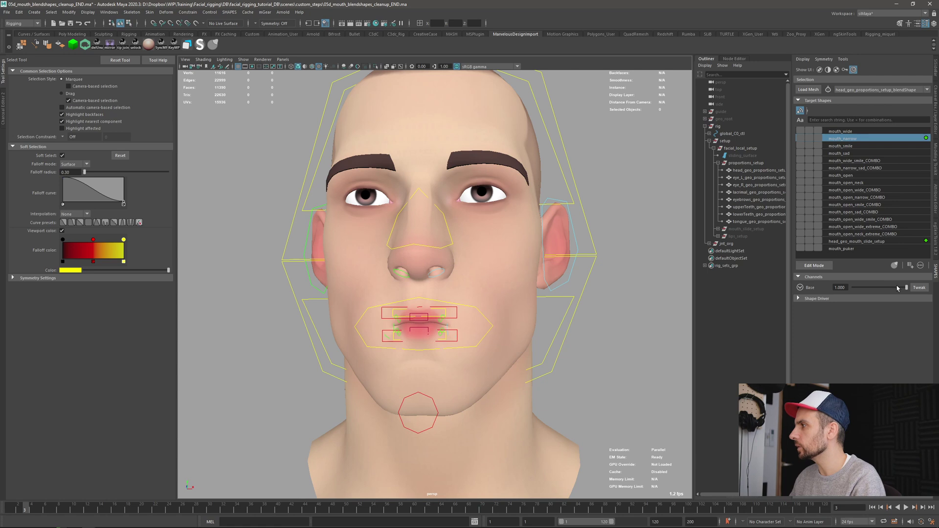
pyautogui.moveTo(906, 288); pyautogui.dragTo(837, 289)
# - Move mouth_puker out from under head_geo_mouth_slide_setup to sit above it
pyautogui.click(846, 250)
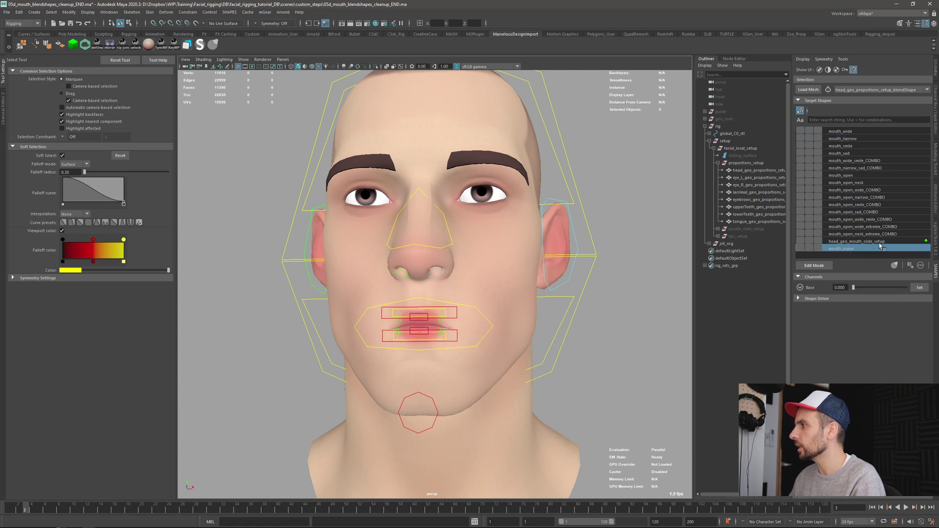
pyautogui.moveTo(842, 244); pyautogui.dragTo(852, 241)
pyautogui.click(849, 249)
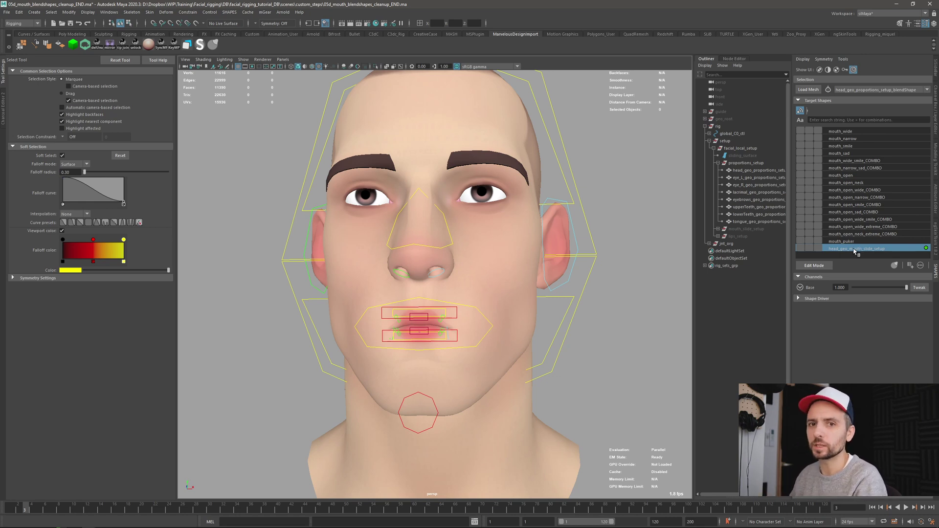
# - Check the mouth_smile and mouth_sad targets and step forward to frame 4
pyautogui.click(857, 146)
pyautogui.click(853, 154)
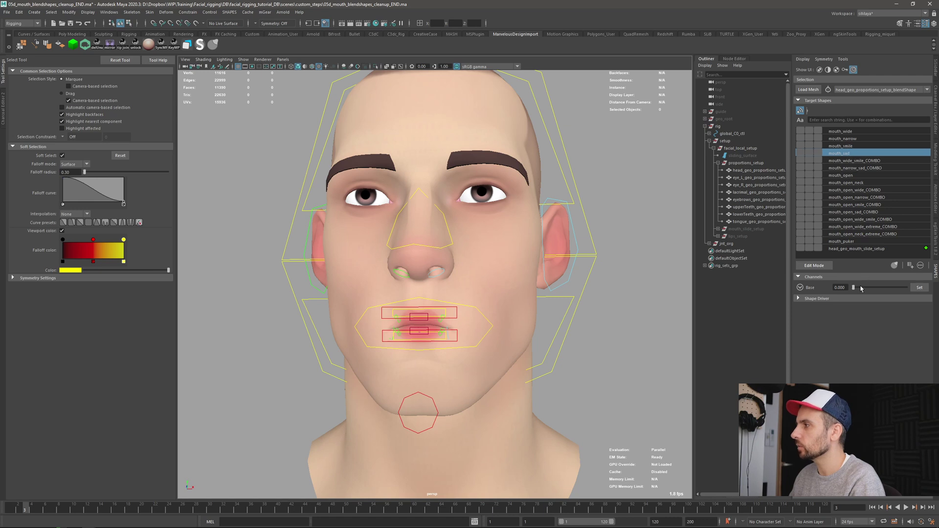
pyautogui.hotkey('alt', '.')
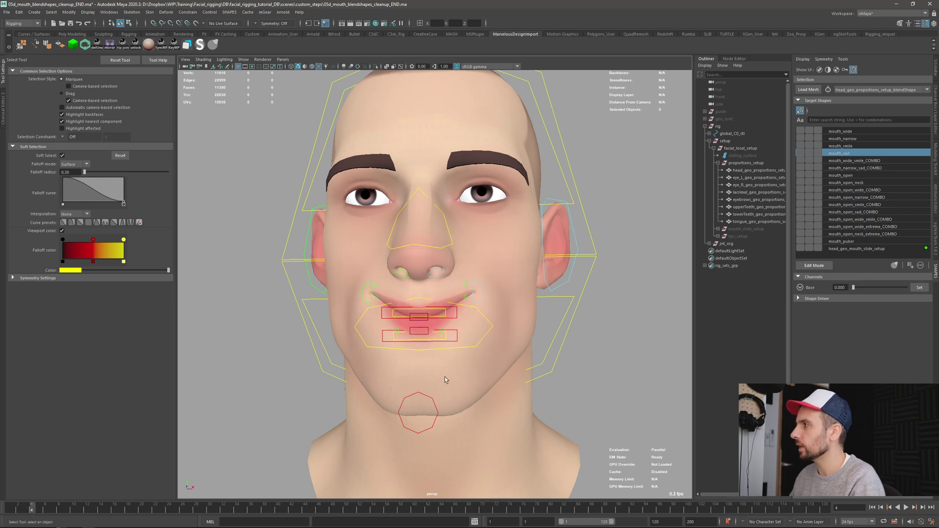
# - Check the mouth_wide_smile and mouth_narrow_sad COMBOs, then select mouth_open_neck and mouth_open
pyautogui.click(846, 162)
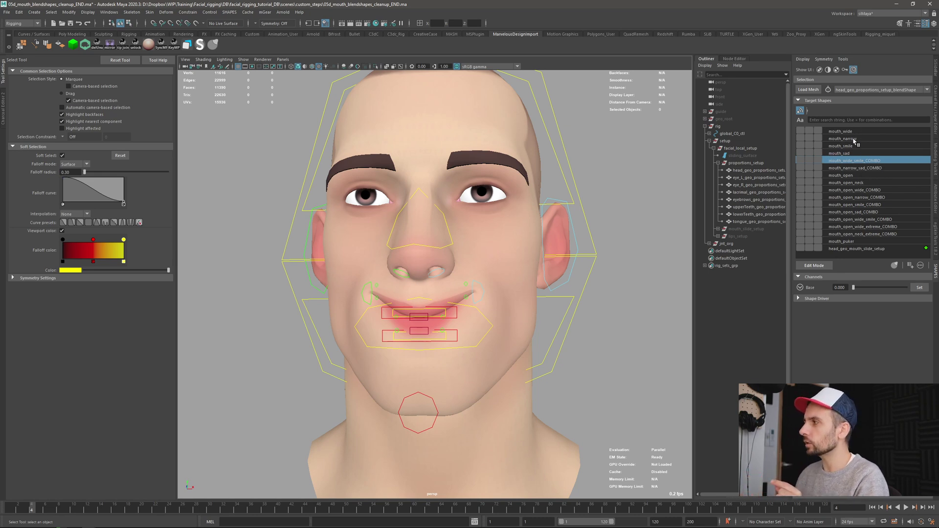
pyautogui.click(864, 168)
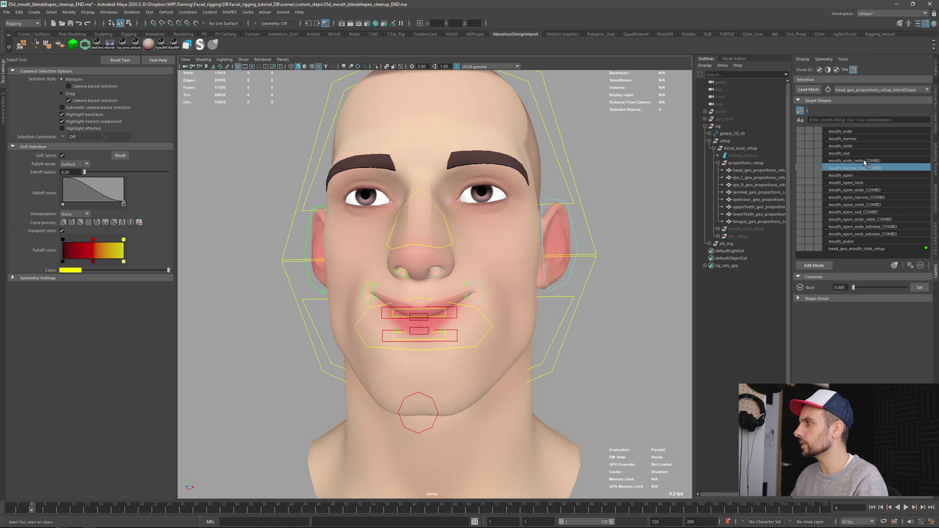
pyautogui.keyDown('ctrl'); pyautogui.click(864, 162); pyautogui.keyUp('ctrl')
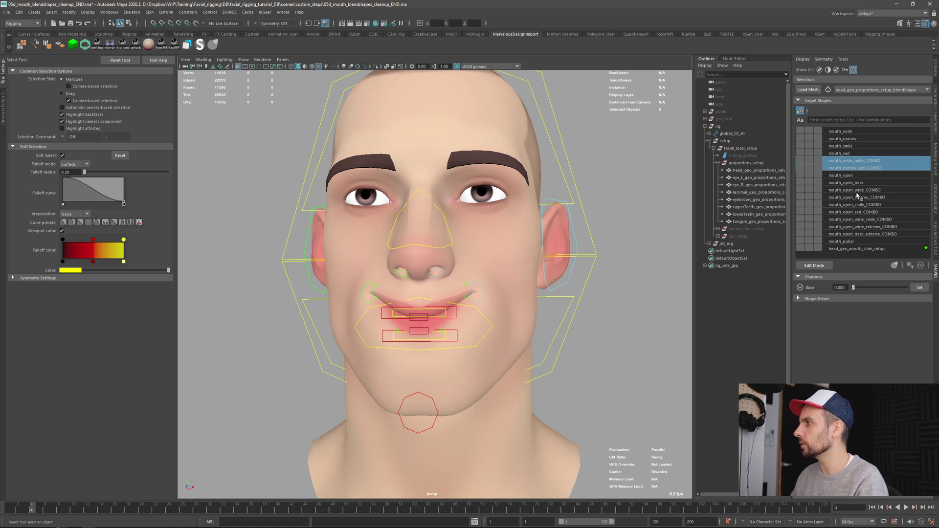
pyautogui.click(855, 183)
pyautogui.keyDown('ctrl'); pyautogui.click(851, 176); pyautogui.keyUp('ctrl')
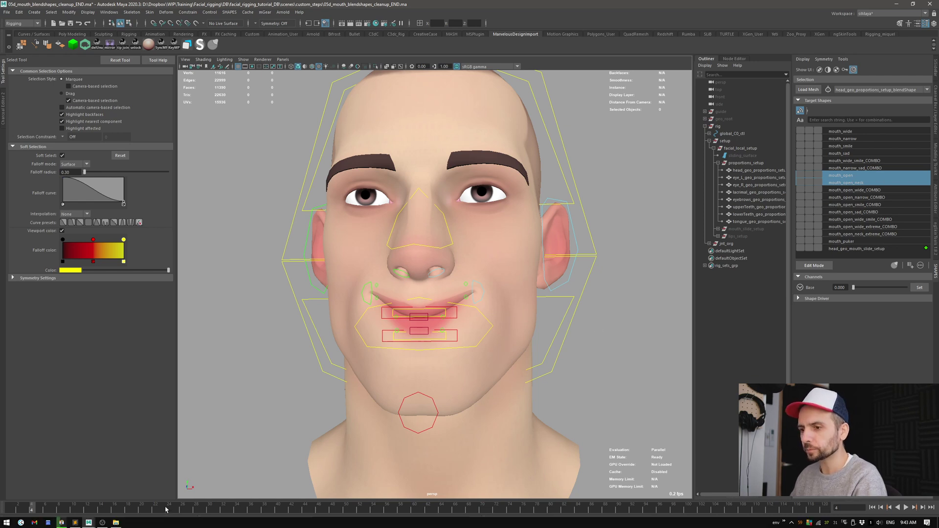
# - At frame 8, set the mouth_open target's weight to 1.000
pyautogui.moveTo(28, 514); pyautogui.dragTo(60, 516)
pyautogui.keyDown('alt'); pyautogui.moveTo(553, 408); pyautogui.dragTo(481, 368); pyautogui.keyUp('alt')
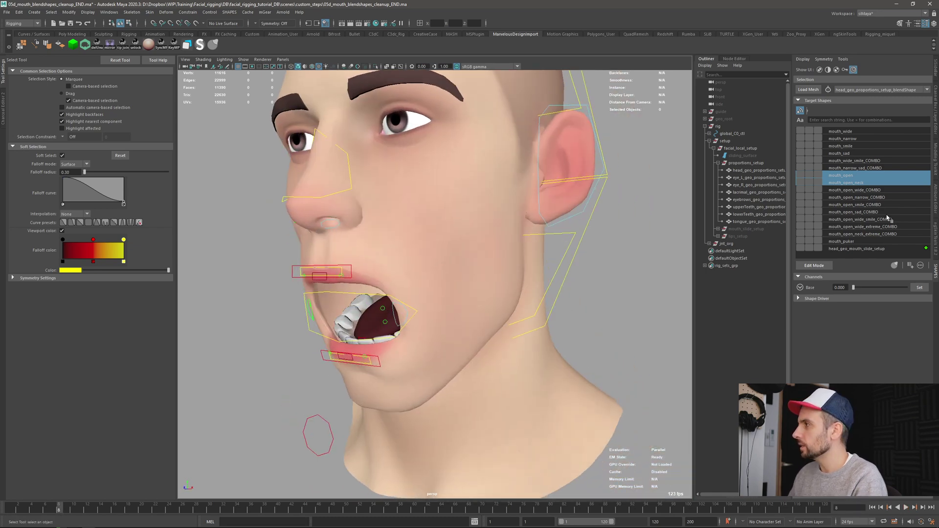
pyautogui.click(848, 175)
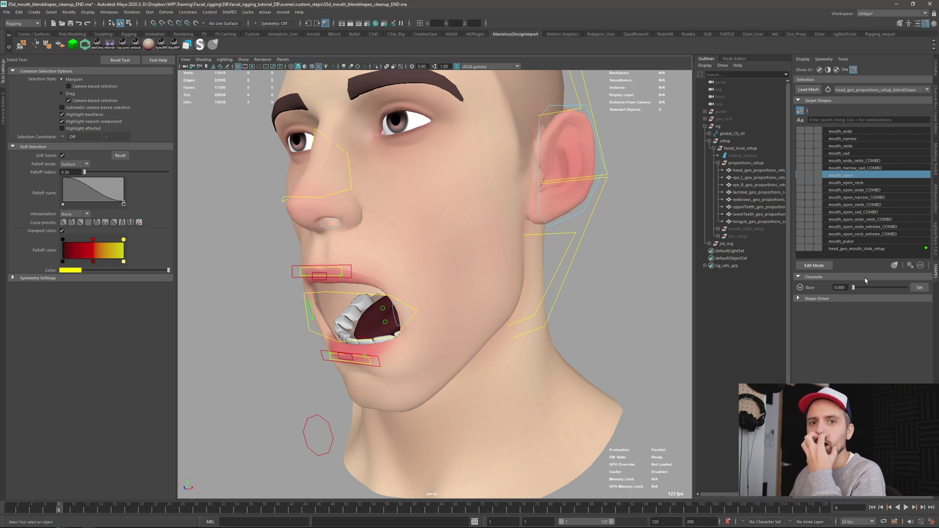
pyautogui.moveTo(865, 288); pyautogui.dragTo(907, 287)
pyautogui.keyDown('alt'); pyautogui.moveTo(377, 345); pyautogui.dragTo(433, 321); pyautogui.keyUp('alt')
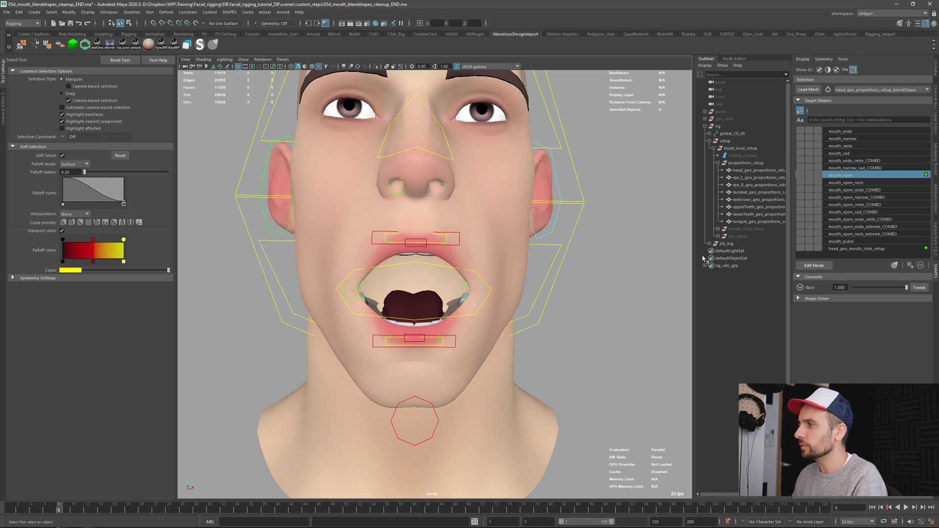
pyautogui.keyDown('alt'); pyautogui.moveTo(511, 360); pyautogui.dragTo(391, 361); pyautogui.keyUp('alt')
pyautogui.keyDown('alt'); pyautogui.moveTo(510, 361); pyautogui.dragTo(504, 288, button='middle'); pyautogui.keyUp('alt')
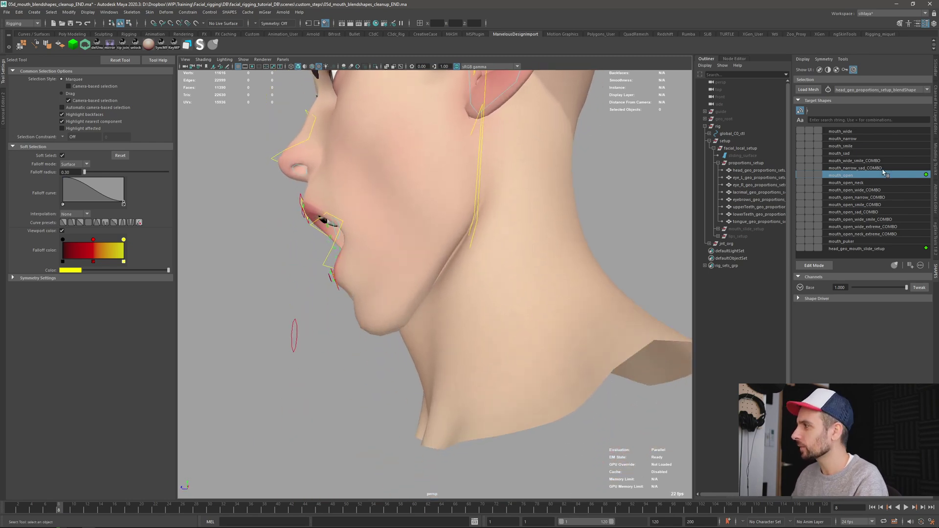
pyautogui.click(861, 183)
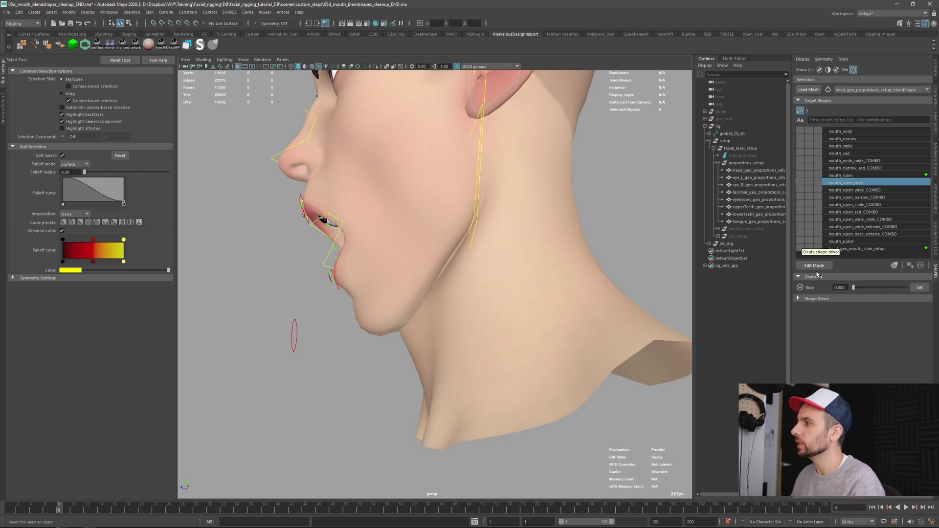
pyautogui.moveTo(854, 289); pyautogui.dragTo(907, 289)
pyautogui.keyDown('alt'); pyautogui.moveTo(471, 331); pyautogui.dragTo(601, 320); pyautogui.keyUp('alt')
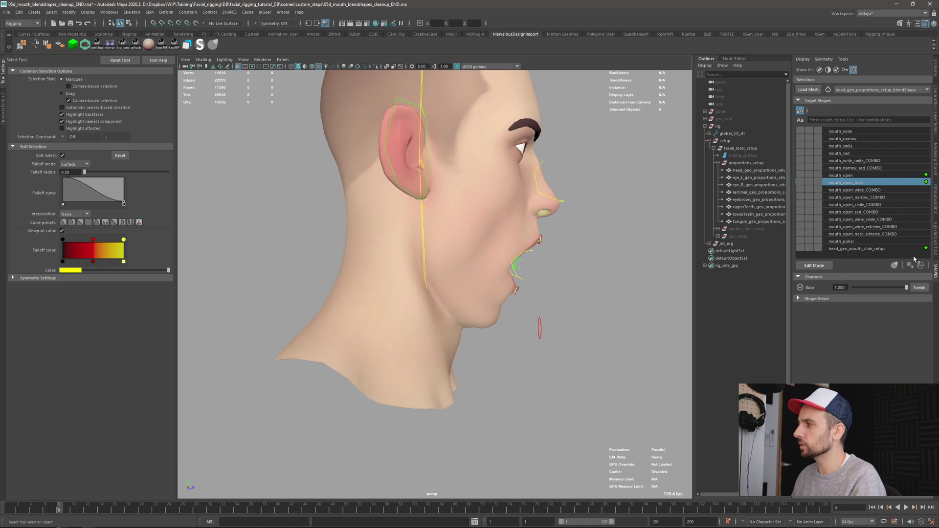
pyautogui.moveTo(866, 290); pyautogui.dragTo(925, 284)
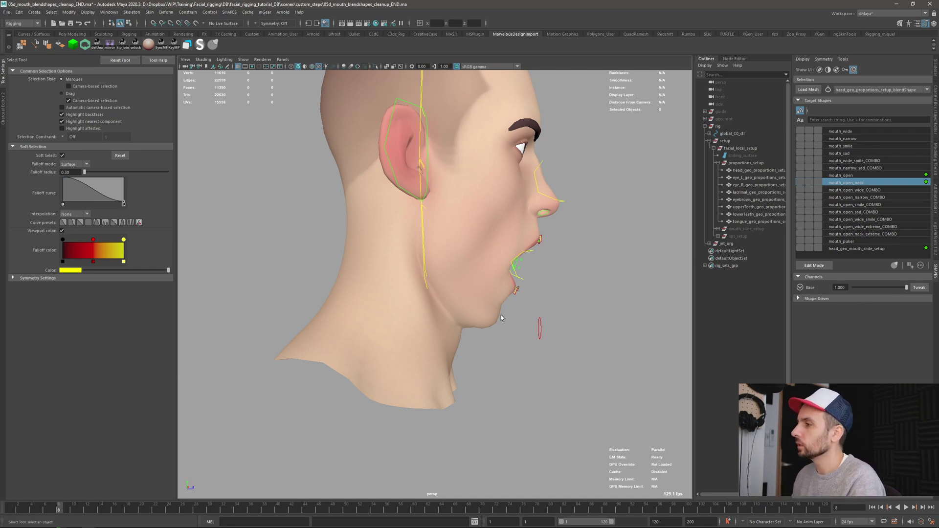
pyautogui.keyDown('alt'); pyautogui.moveTo(501, 318); pyautogui.dragTo(521, 268); pyautogui.keyUp('alt')
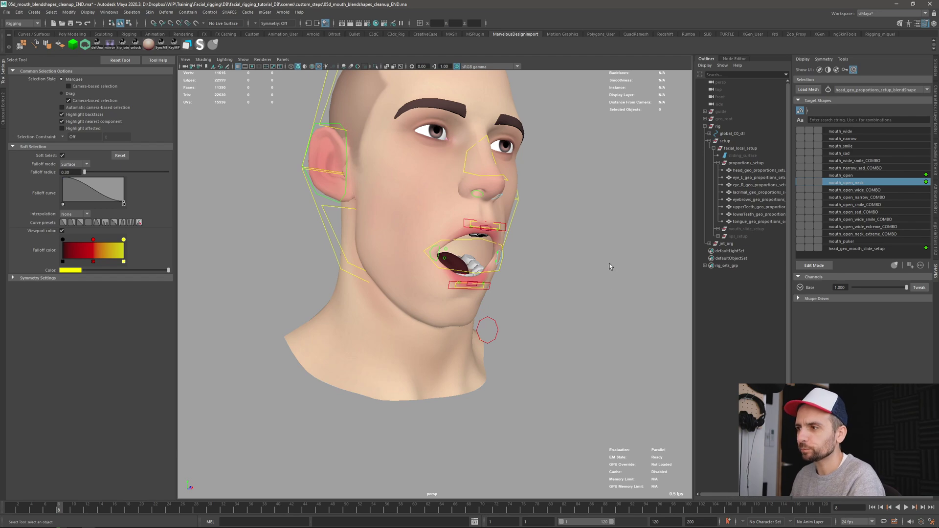
# - Orbit around the head, then scrub back to frame 6 showing the closed-mouth smile
pyautogui.keyDown('alt'); pyautogui.moveTo(605, 303); pyautogui.dragTo(527, 321); pyautogui.keyUp('alt')
pyautogui.keyDown('alt'); pyautogui.moveTo(455, 321); pyautogui.dragTo(551, 307, button='right'); pyautogui.keyUp('alt')
pyautogui.keyDown('alt'); pyautogui.moveTo(551, 310); pyautogui.dragTo(491, 323); pyautogui.keyUp('alt')
pyautogui.keyDown('alt'); pyautogui.moveTo(490, 322); pyautogui.dragTo(456, 317, button='right'); pyautogui.keyUp('alt')
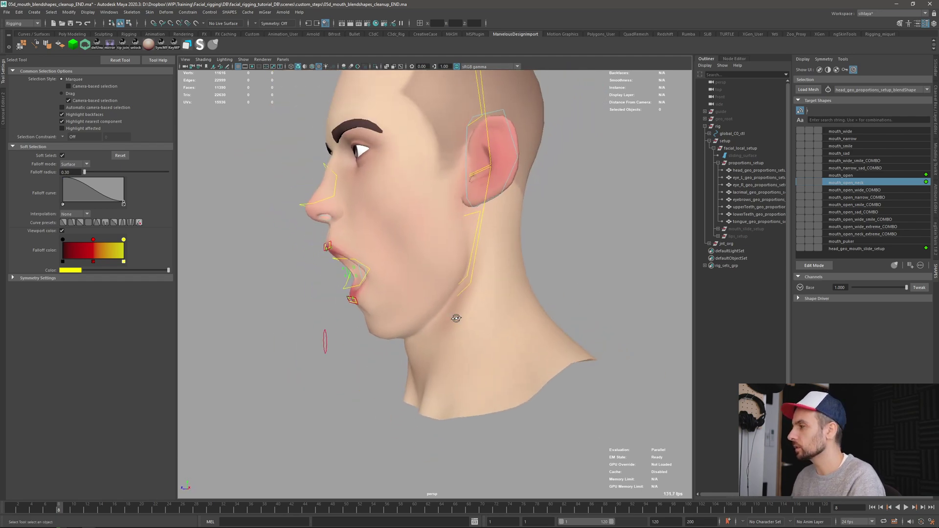
pyautogui.keyDown('alt'); pyautogui.moveTo(456, 317); pyautogui.dragTo(486, 317); pyautogui.keyUp('alt')
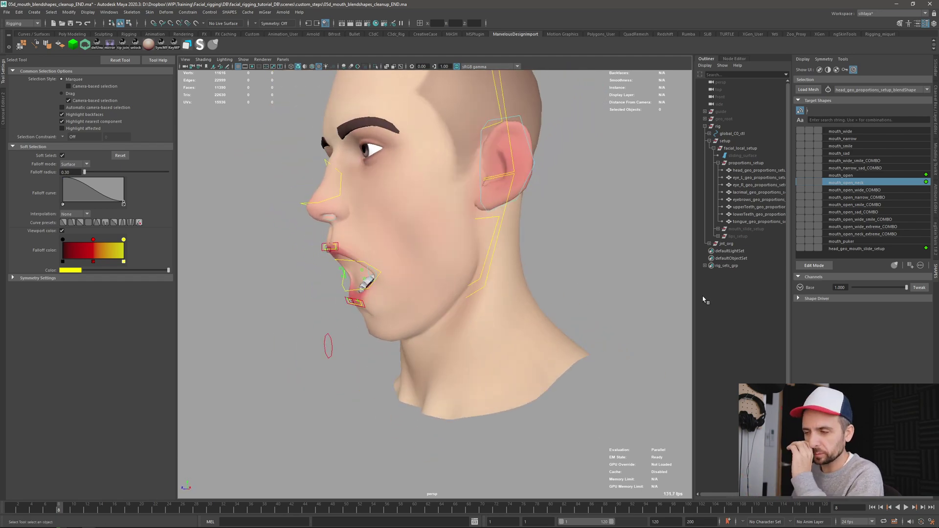
pyautogui.keyDown('alt'); pyautogui.moveTo(381, 346); pyautogui.dragTo(403, 314); pyautogui.keyUp('alt')
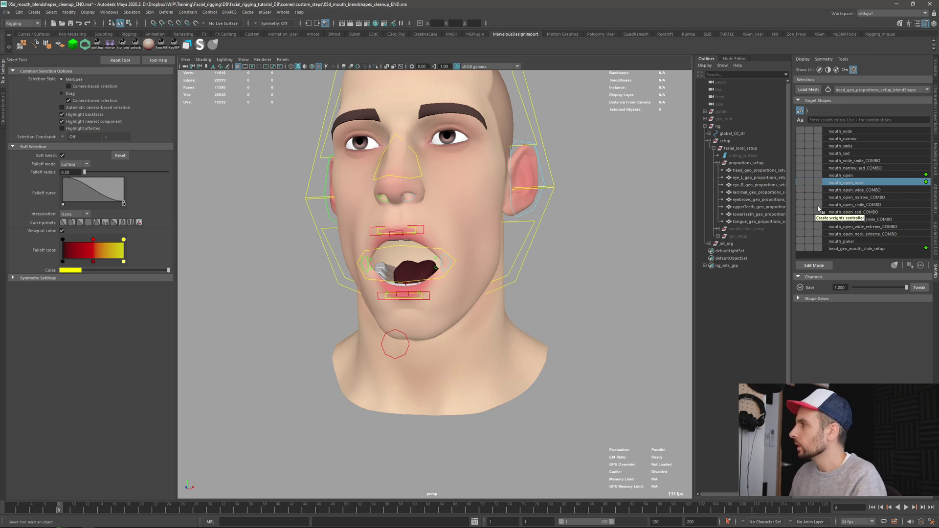
pyautogui.keyDown('alt'); pyautogui.moveTo(543, 362); pyautogui.dragTo(540, 379); pyautogui.keyUp('alt')
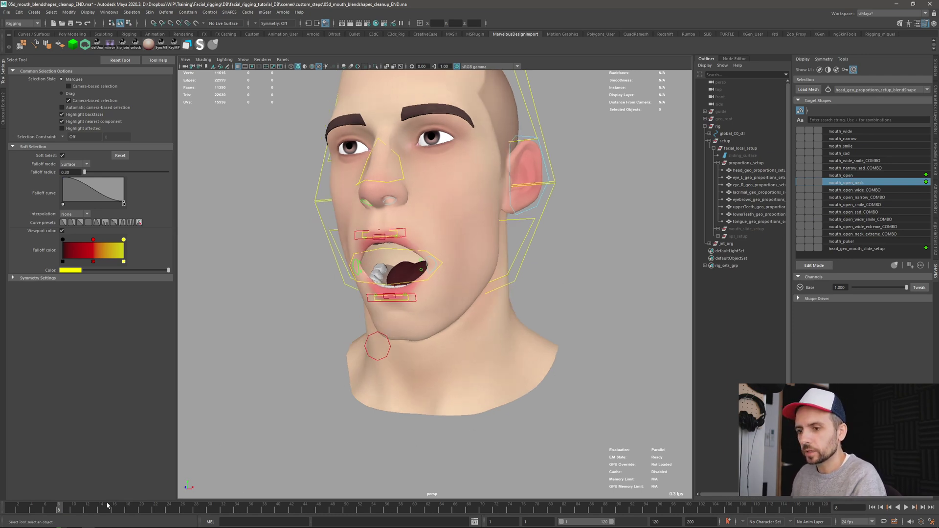
pyautogui.moveTo(58, 509); pyautogui.dragTo(46, 509)
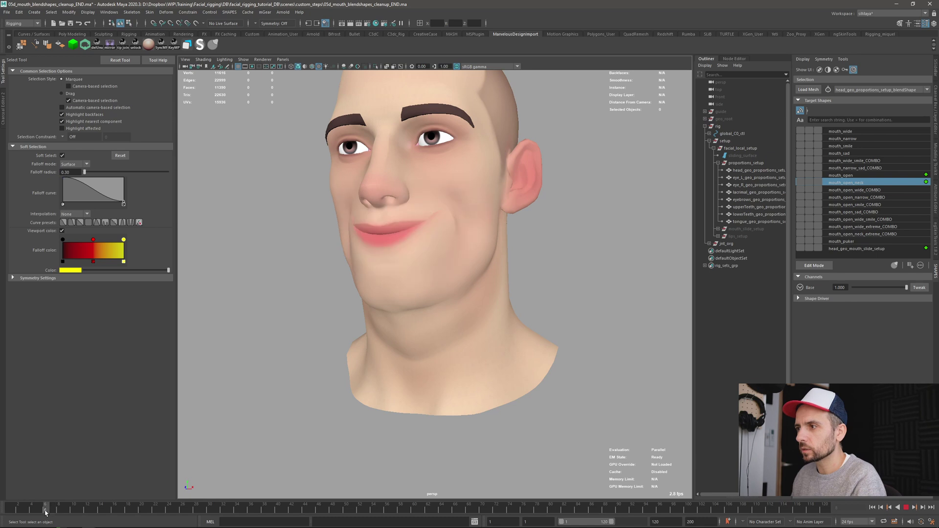
pyautogui.keyDown('alt'); pyautogui.moveTo(384, 296); pyautogui.dragTo(434, 292); pyautogui.keyUp('alt')
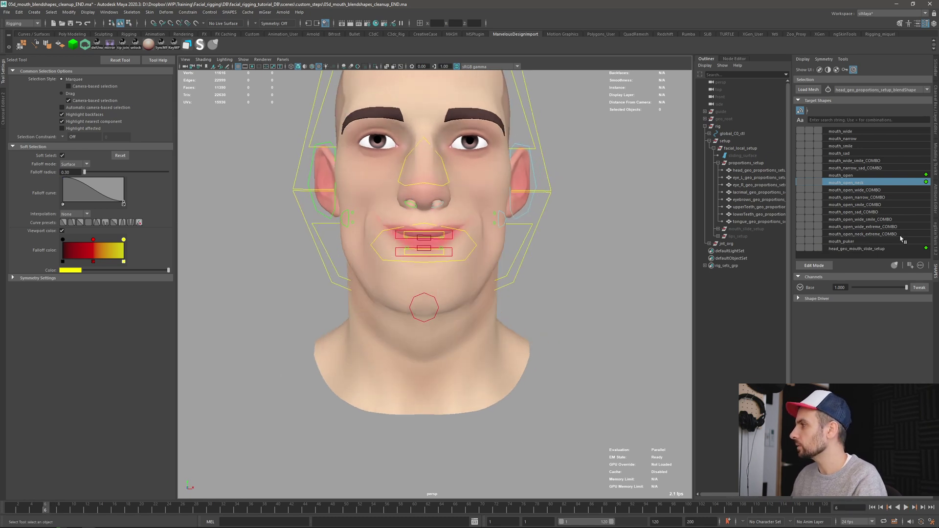
# - Set mouth_open and mouth_open_neck weights to zero
pyautogui.click(854, 176)
pyautogui.keyDown('shift'); pyautogui.click(856, 184); pyautogui.keyUp('shift')
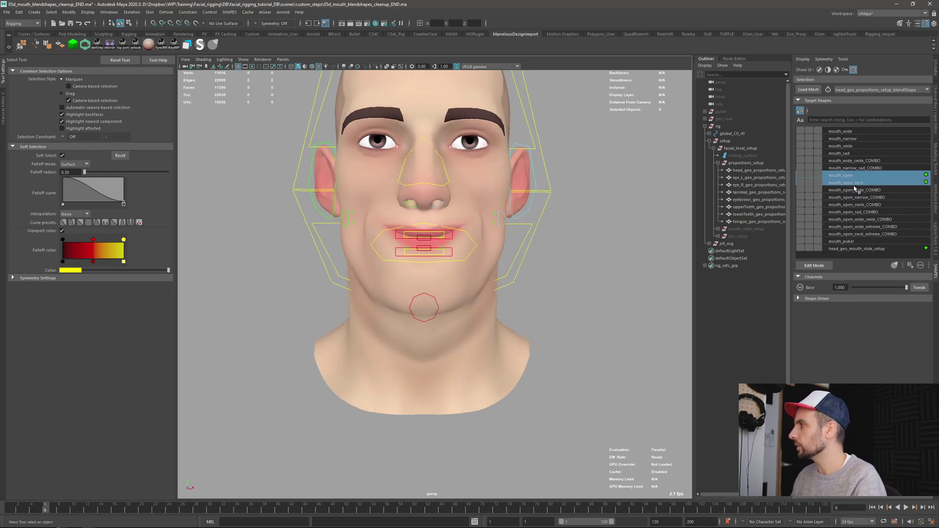
pyautogui.moveTo(906, 287); pyautogui.dragTo(847, 294)
pyautogui.keyDown('alt'); pyautogui.moveTo(571, 312); pyautogui.dragTo(515, 276); pyautogui.keyUp('alt')
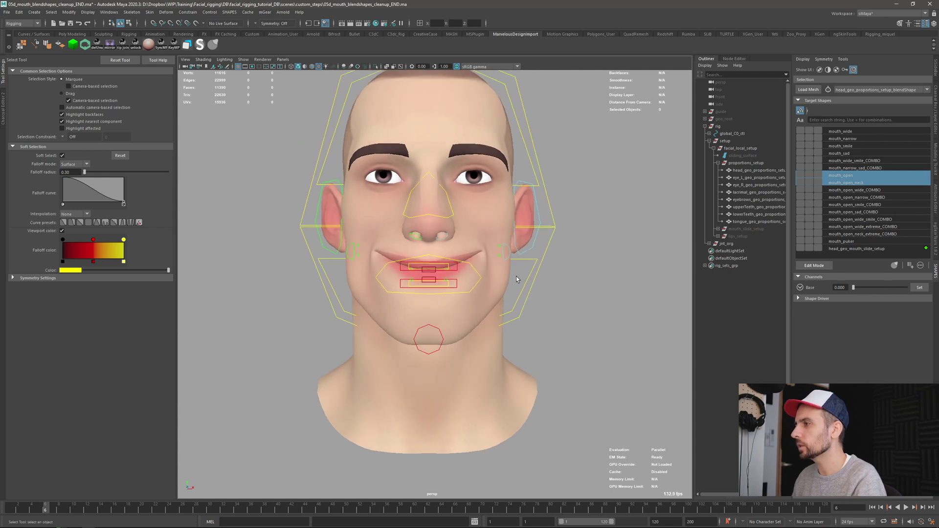
# - Raise mouth_wide, mouth_smile and mouth_wide_smile_COMBO each to full weight
pyautogui.click(853, 139)
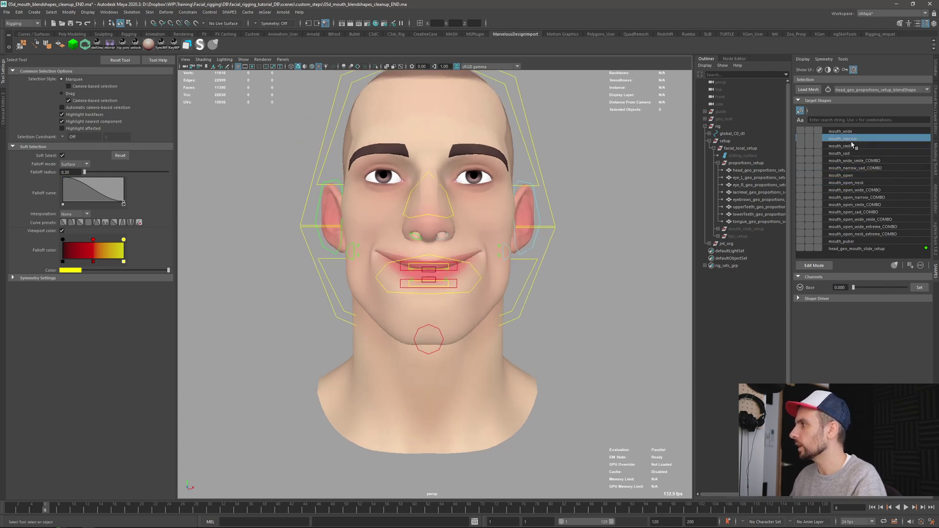
pyautogui.click(851, 131)
pyautogui.moveTo(854, 288); pyautogui.dragTo(907, 289)
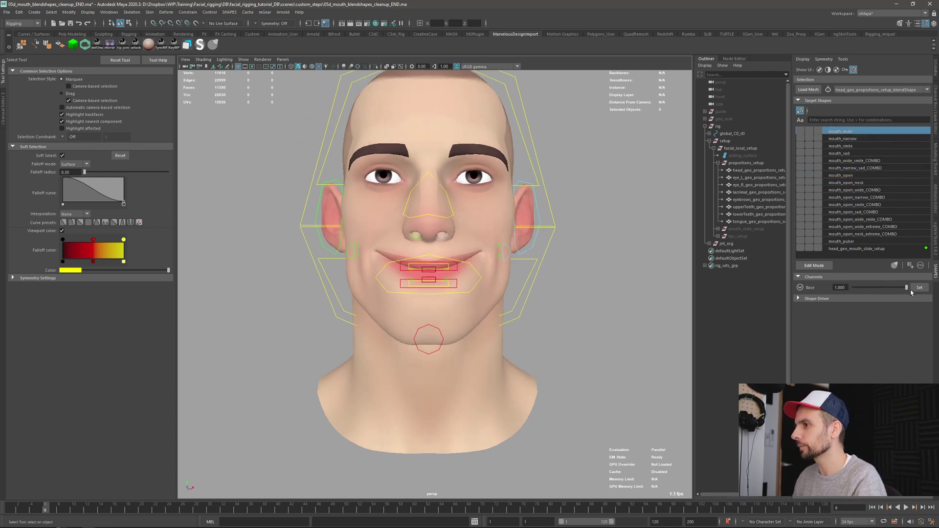
pyautogui.keyDown('alt'); pyautogui.moveTo(528, 265); pyautogui.dragTo(424, 273); pyautogui.keyUp('alt')
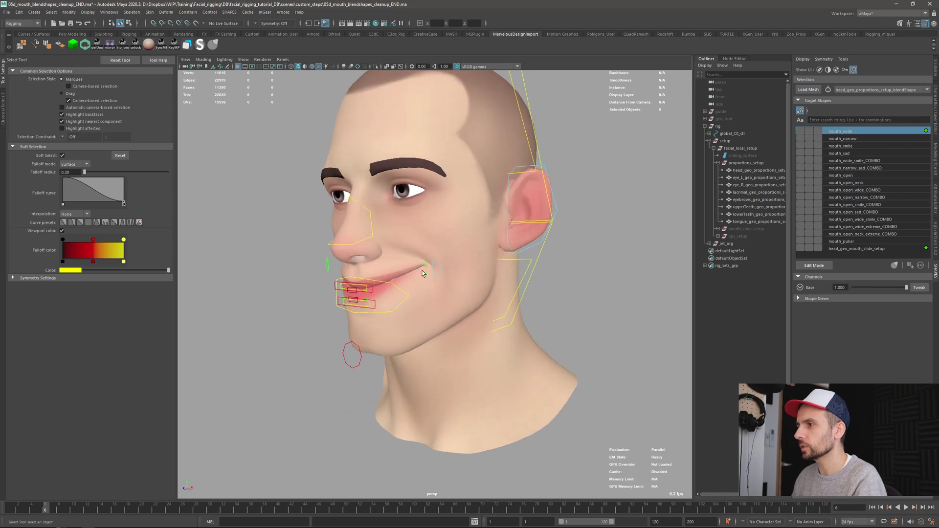
pyautogui.click(852, 147)
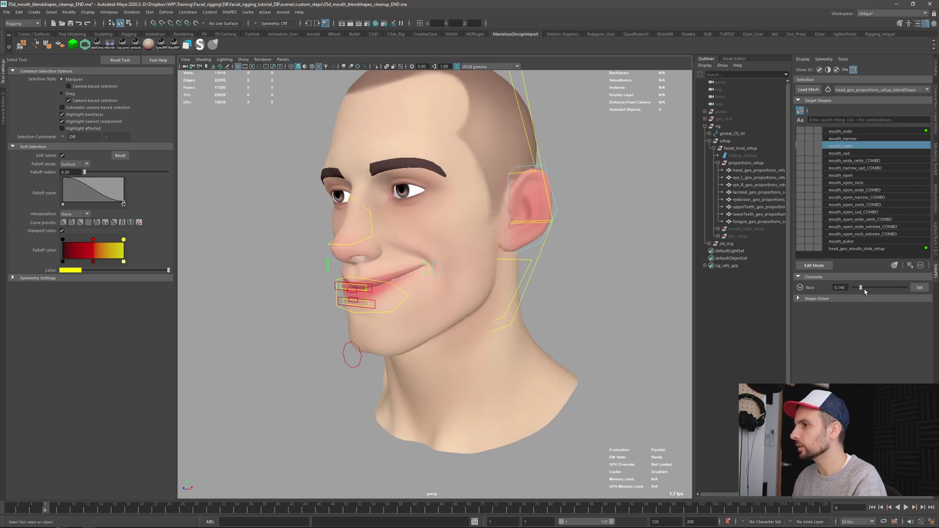
pyautogui.moveTo(864, 289); pyautogui.dragTo(907, 289)
pyautogui.keyDown('alt'); pyautogui.moveTo(456, 314); pyautogui.dragTo(507, 306); pyautogui.keyUp('alt')
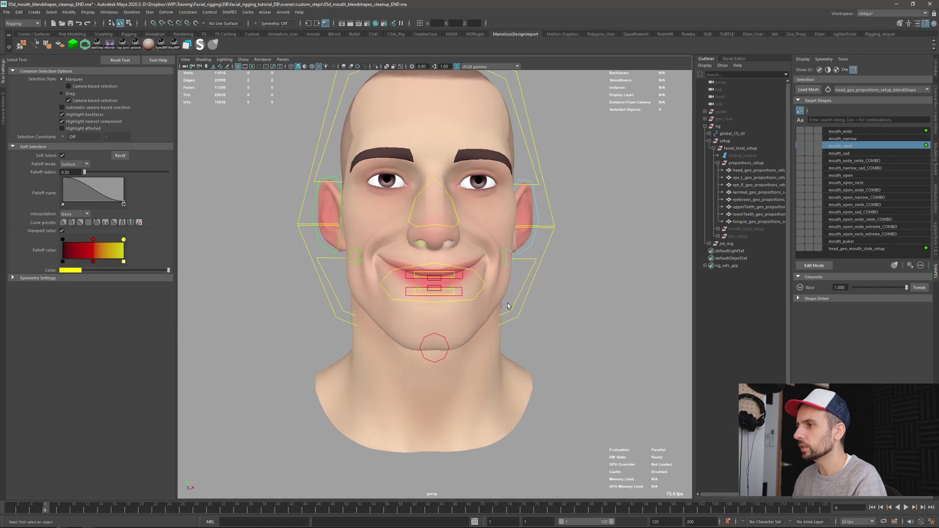
pyautogui.click(857, 161)
pyautogui.moveTo(854, 288); pyautogui.dragTo(896, 288)
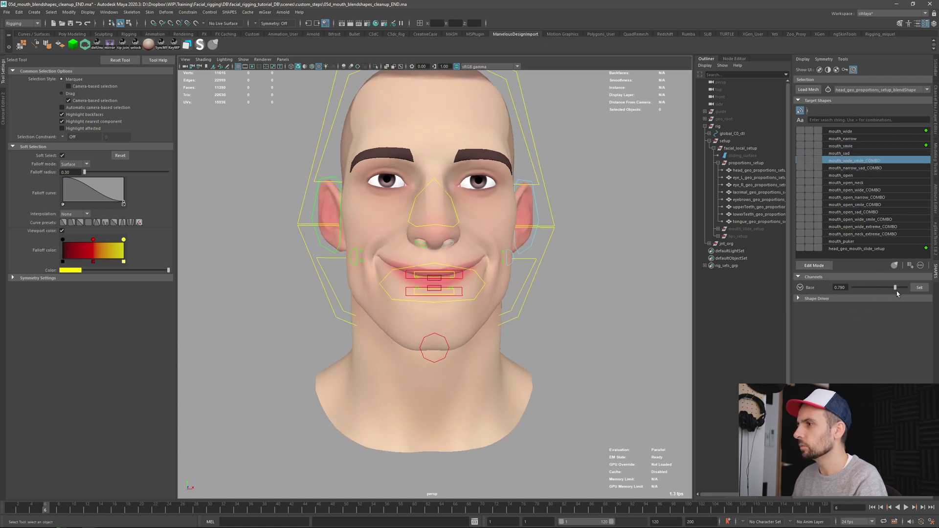
pyautogui.click(919, 287)
pyautogui.keyDown('alt'); pyautogui.moveTo(440, 293); pyautogui.dragTo(382, 321); pyautogui.keyUp('alt')
# - Hide the rig control curves with Alt+1 and orbit to inspect the smile
pyautogui.hotkey('alt', '1')
pyautogui.scroll(-5, 421, 306)
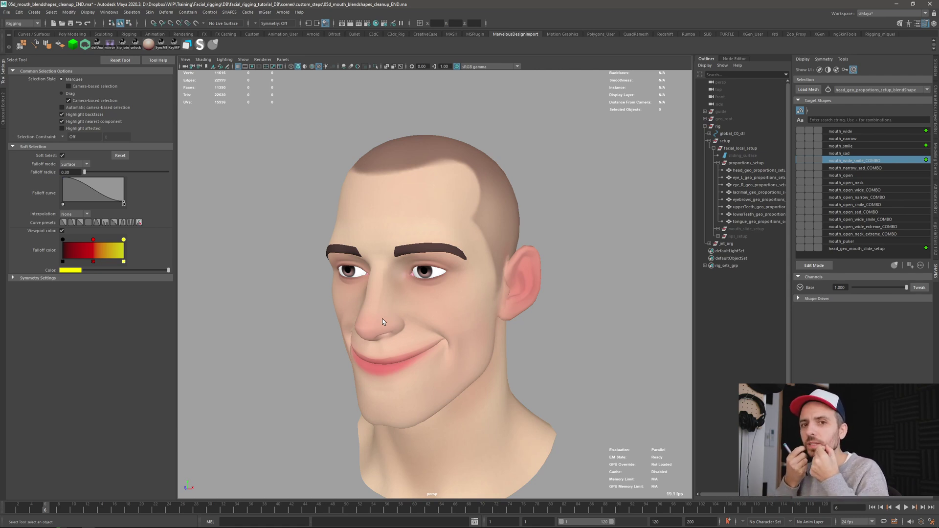
pyautogui.keyDown('alt'); pyautogui.moveTo(346, 375); pyautogui.dragTo(431, 364); pyautogui.keyUp('alt')
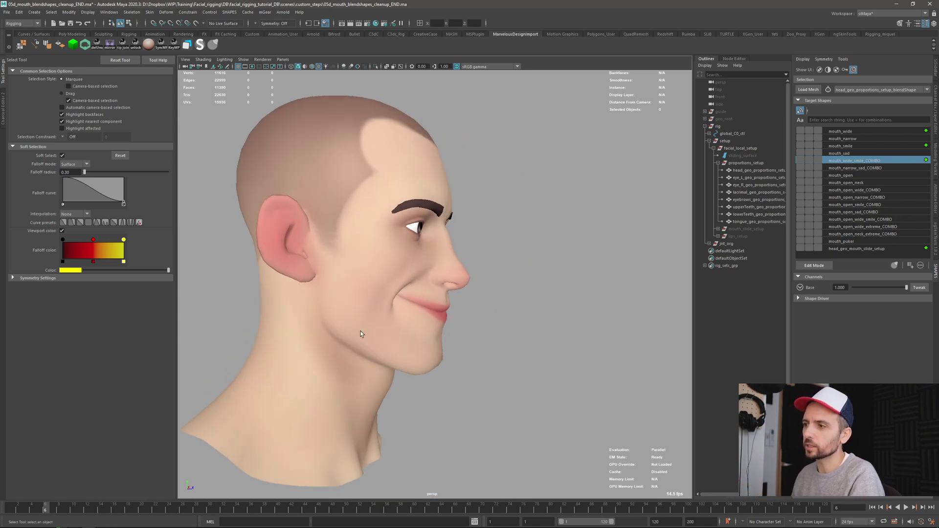
pyautogui.keyDown('alt'); pyautogui.moveTo(360, 330); pyautogui.dragTo(438, 301); pyautogui.keyUp('alt')
pyautogui.keyDown('alt'); pyautogui.moveTo(400, 284); pyautogui.dragTo(488, 280, button='right'); pyautogui.keyUp('alt')
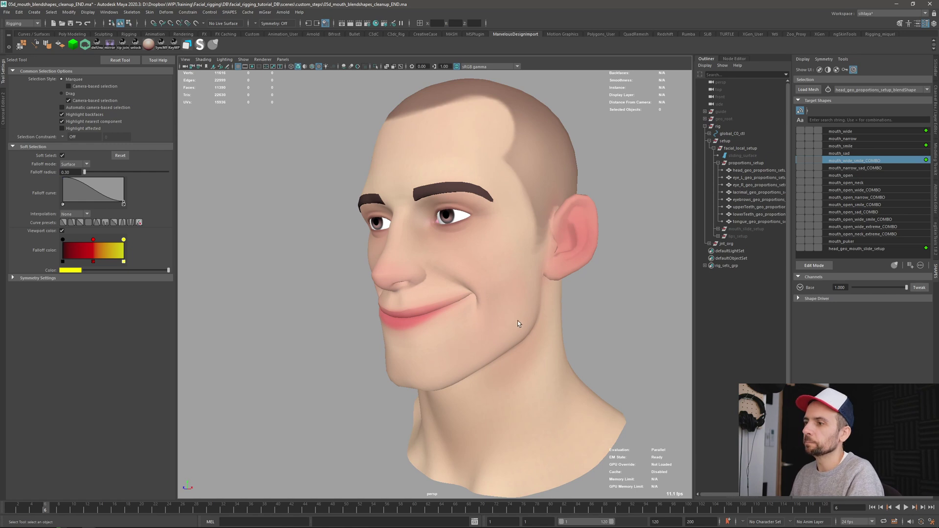
pyautogui.keyDown('alt'); pyautogui.moveTo(388, 356); pyautogui.dragTo(425, 328); pyautogui.keyUp('alt')
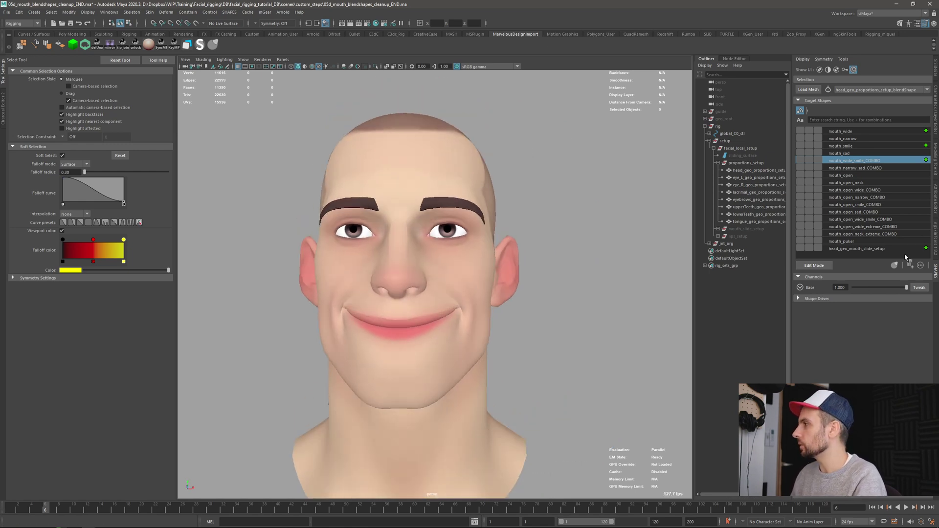
# - Toggle mouth_wide_smile_COMBO between 0 and full weight to compare, ending at zero
pyautogui.moveTo(893, 290)
pyautogui.mouseDown()
pyautogui.moveTo(865, 290)
pyautogui.moveTo(911, 292)
pyautogui.mouseUp()
pyautogui.keyDown('alt'); pyautogui.moveTo(518, 352); pyautogui.dragTo(458, 356); pyautogui.keyUp('alt')
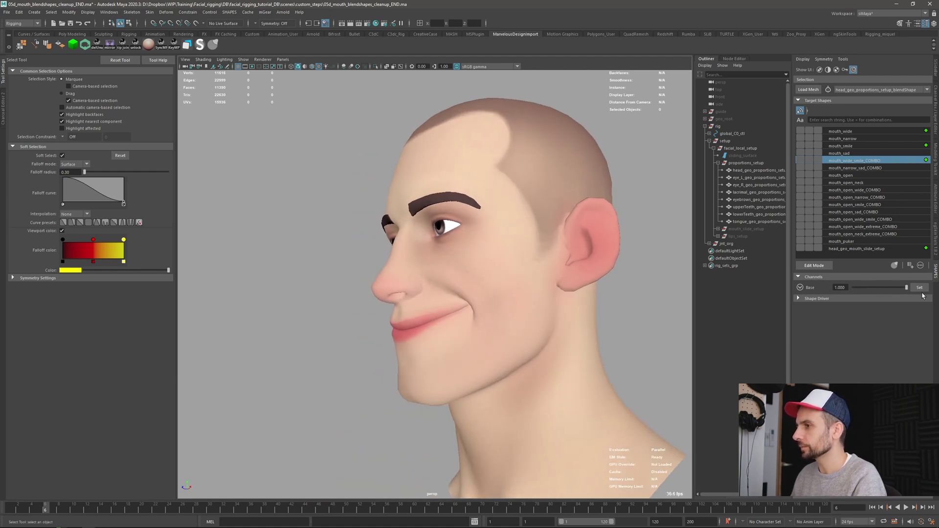
pyautogui.moveTo(905, 289); pyautogui.dragTo(927, 295)
pyautogui.keyDown('alt'); pyautogui.moveTo(442, 306); pyautogui.dragTo(514, 297); pyautogui.keyUp('alt')
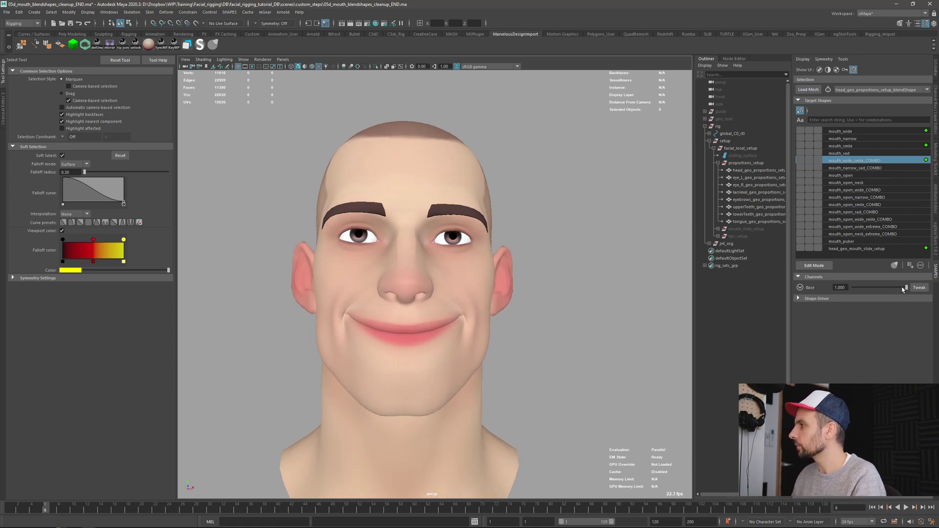
pyautogui.moveTo(904, 289); pyautogui.dragTo(843, 291)
pyautogui.keyDown('alt'); pyautogui.moveTo(431, 298); pyautogui.dragTo(515, 319); pyautogui.keyUp('alt')
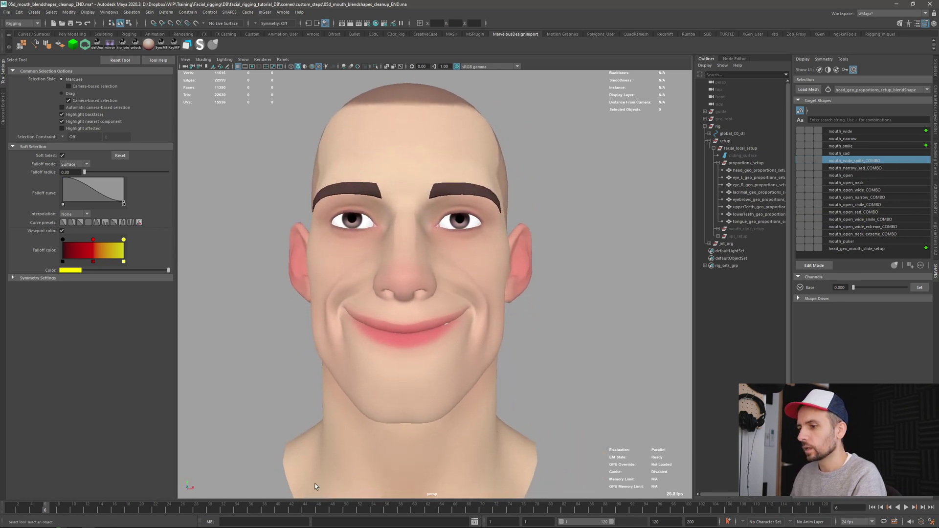
# - Ease mouth_smile and mouth_wide to 0.462 and preview playback up to frame 15
pyautogui.moveTo(49, 512); pyautogui.dragTo(69, 514)
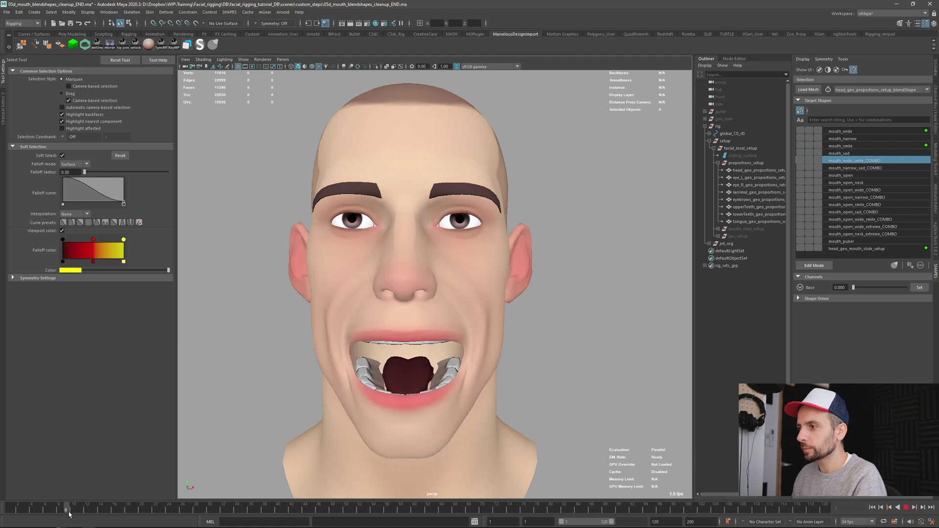
pyautogui.click(856, 147)
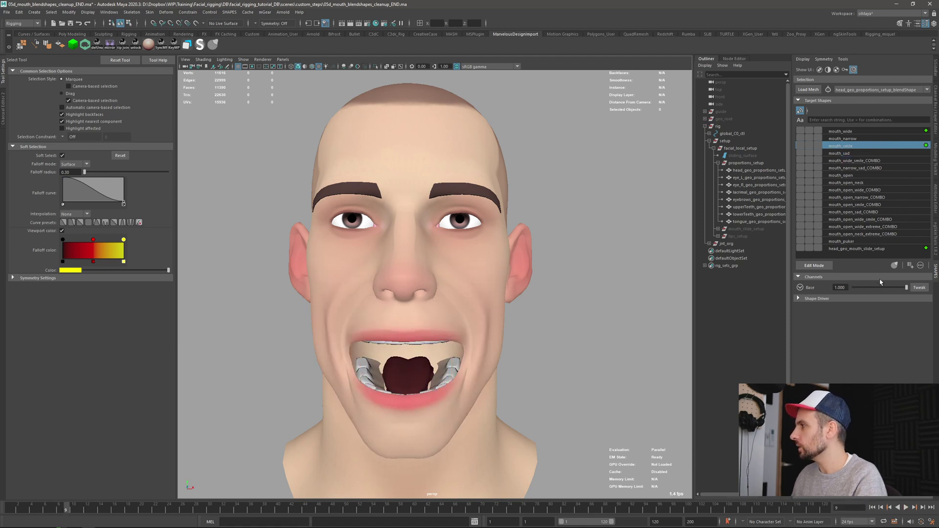
pyautogui.keyDown('ctrl'); pyautogui.click(855, 132); pyautogui.keyUp('ctrl')
pyautogui.moveTo(906, 287); pyautogui.dragTo(877, 289)
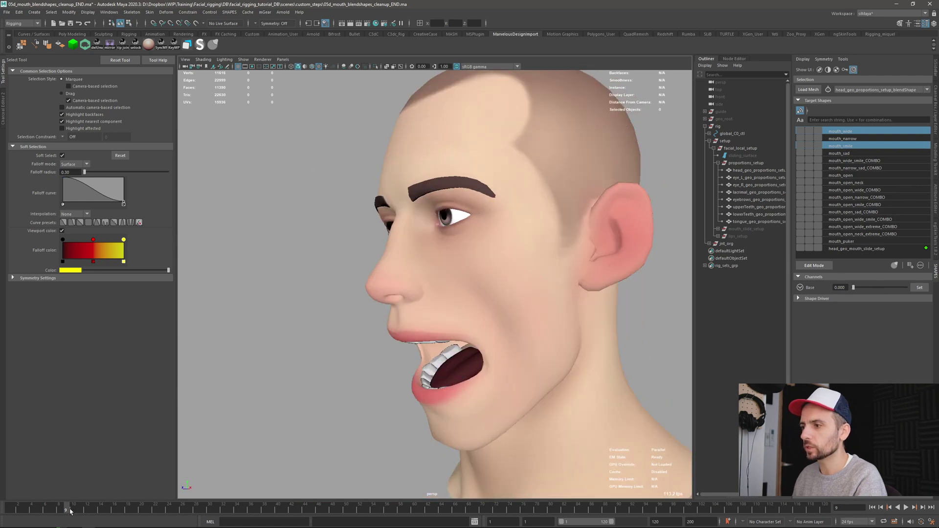
pyautogui.hotkey('alt', 'v')
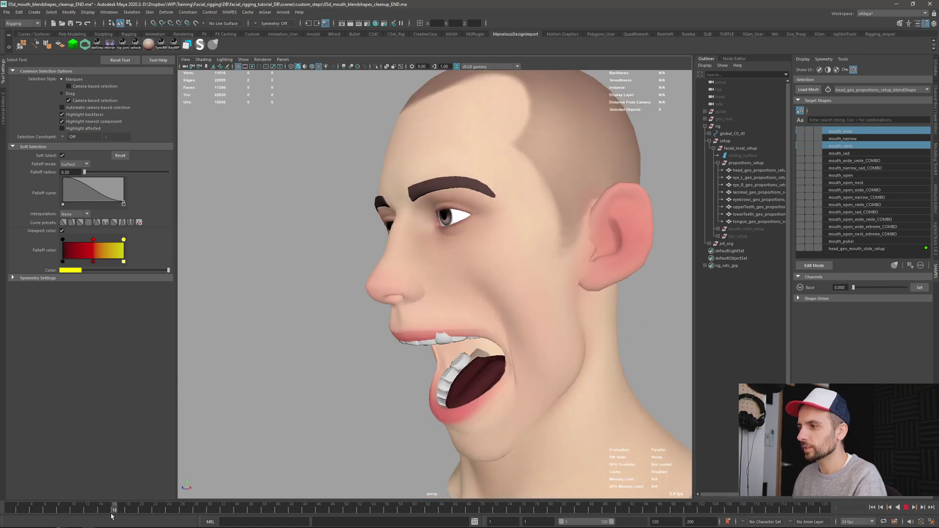
pyautogui.click(111, 513)
pyautogui.keyDown('alt'); pyautogui.moveTo(482, 378); pyautogui.dragTo(462, 332); pyautogui.keyUp('alt')
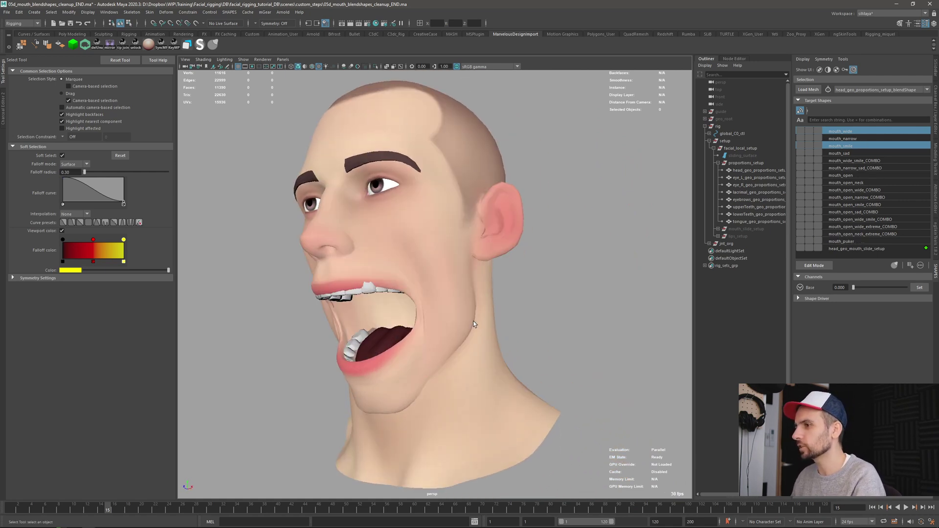
# - Raise mouth_wide, then mouth_open and mouth_open_neck, to full weight
pyautogui.keyDown('ctrl'); pyautogui.click(851, 146); pyautogui.keyUp('ctrl')
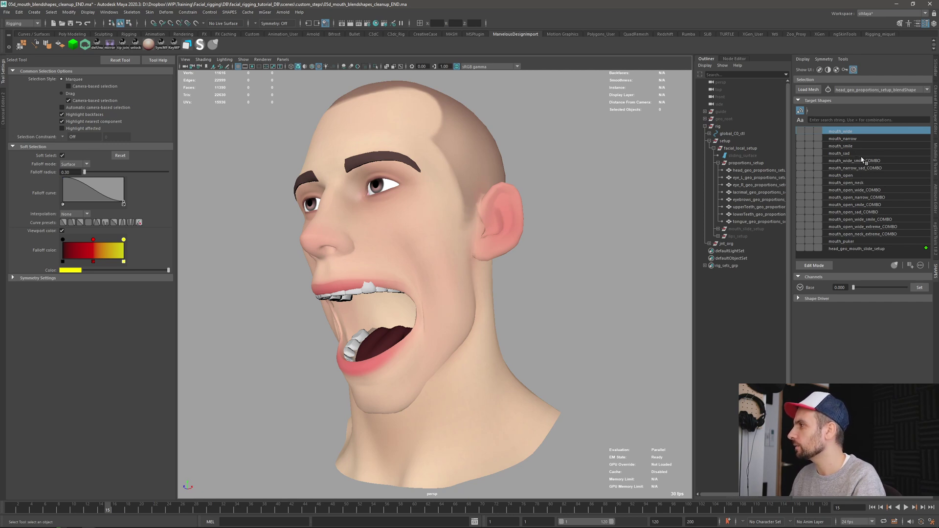
pyautogui.moveTo(853, 287); pyautogui.dragTo(915, 289)
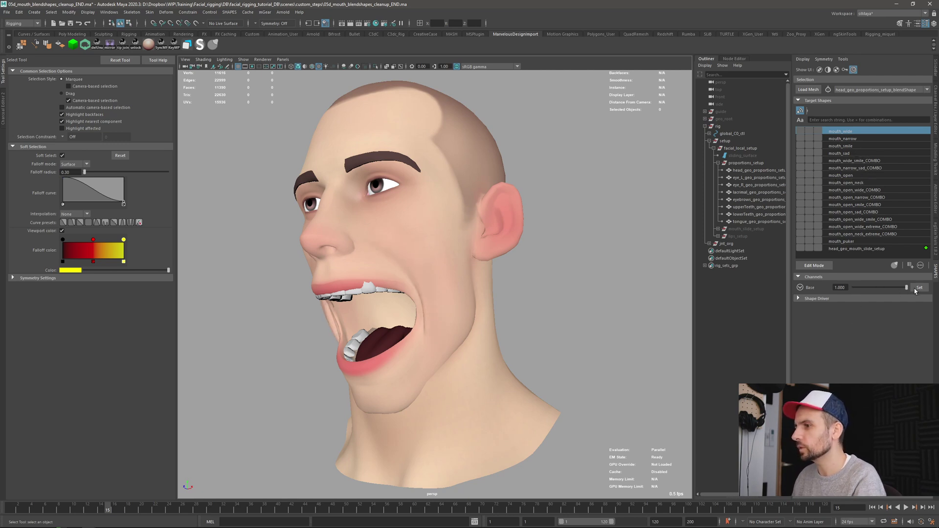
pyautogui.click(852, 176)
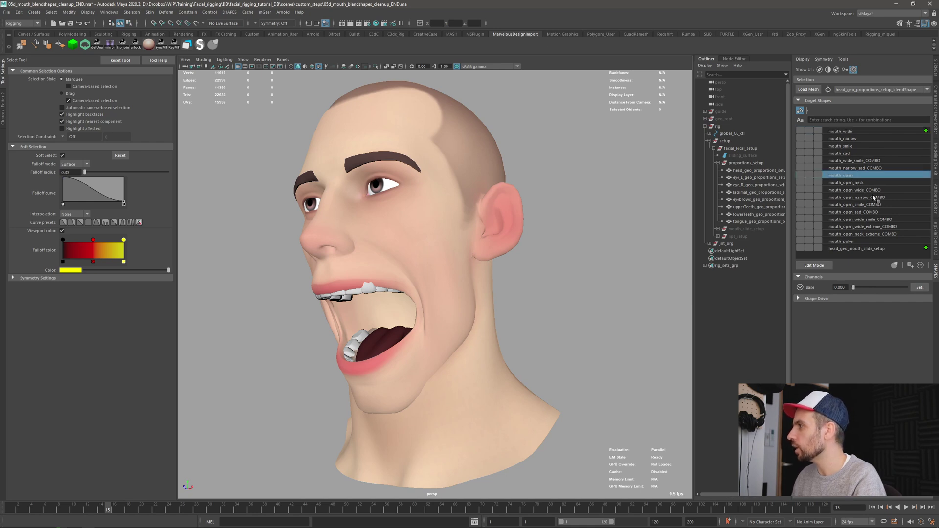
pyautogui.keyDown('shift'); pyautogui.click(864, 183); pyautogui.keyUp('shift')
pyautogui.moveTo(857, 289); pyautogui.dragTo(907, 288)
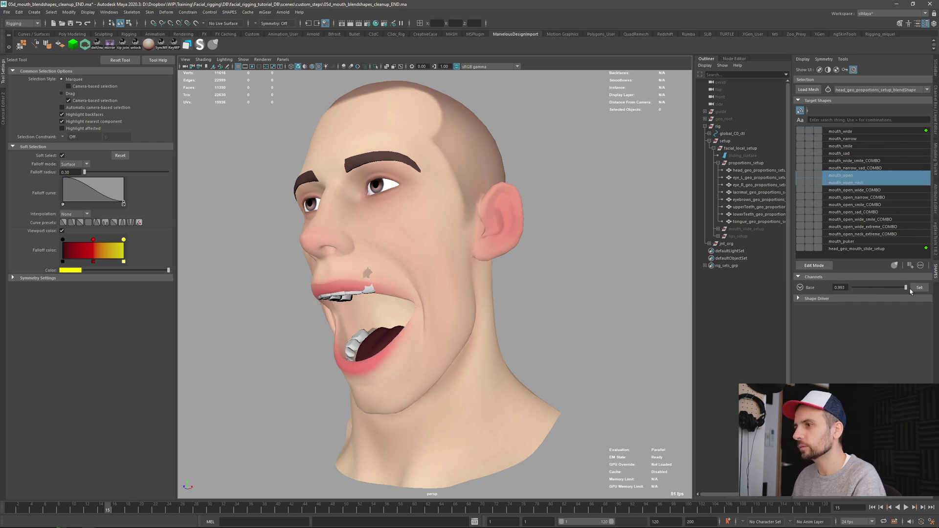
pyautogui.moveTo(606, 303)
pyautogui.keyDown('alt'); pyautogui.mouseDown()
pyautogui.moveTo(497, 303)
pyautogui.moveTo(608, 302)
pyautogui.mouseUp(); pyautogui.keyUp('alt')
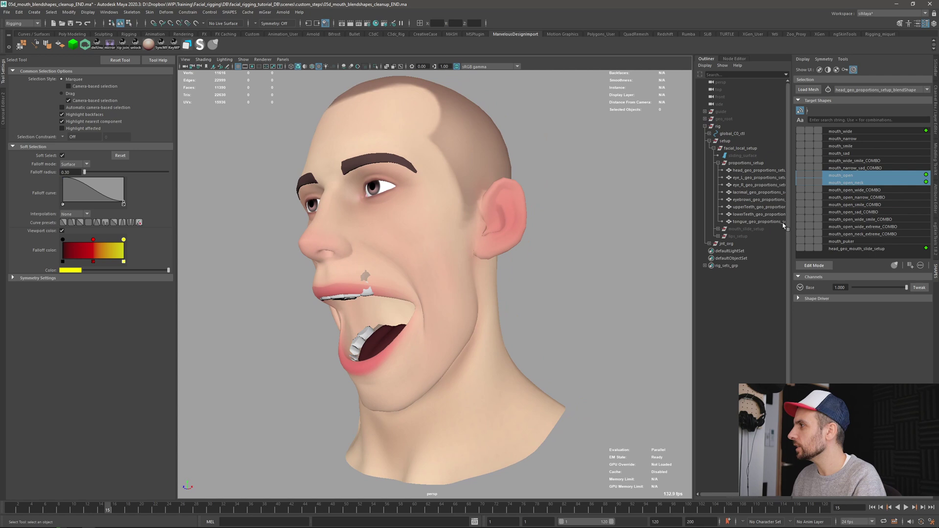
# - Raise mouth_open_wide_COMBO and mouth_open_wide_extreme_COMBO to about full weight
pyautogui.click(871, 190)
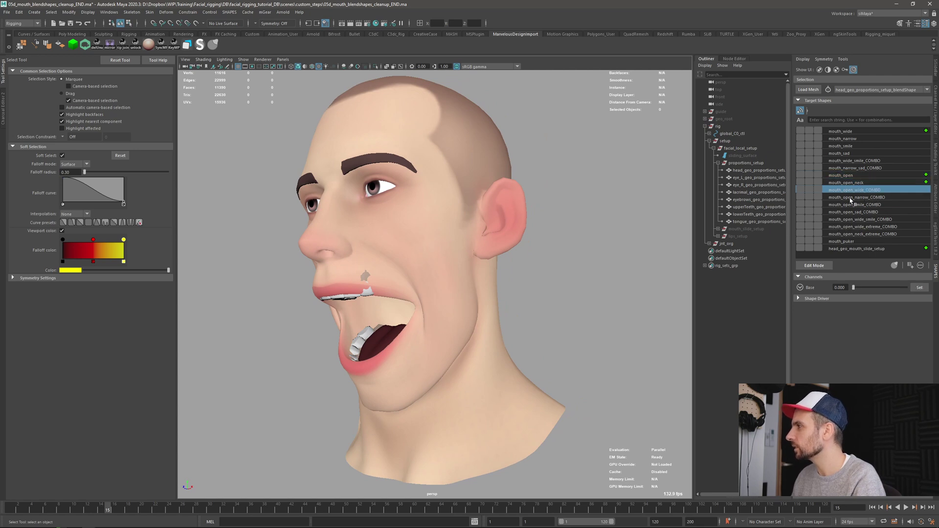
pyautogui.moveTo(854, 289); pyautogui.dragTo(906, 289)
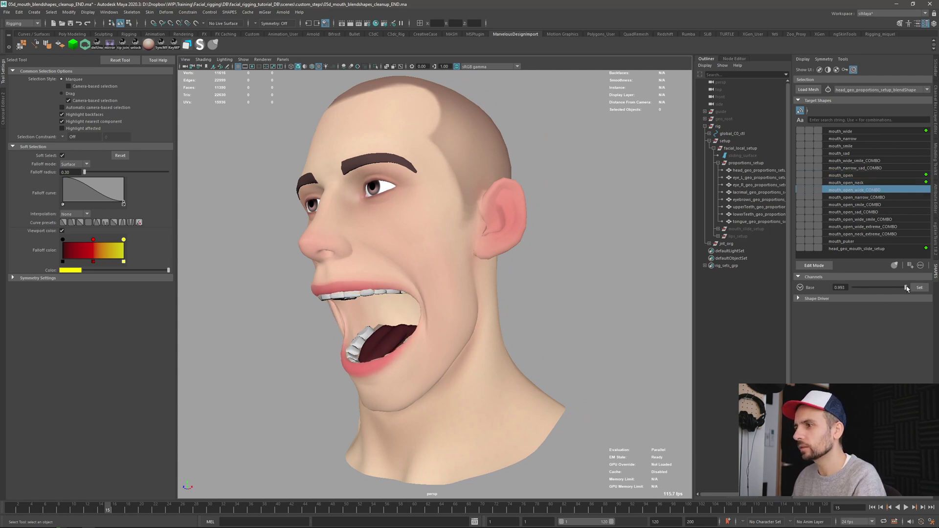
pyautogui.keyDown('alt'); pyautogui.moveTo(608, 268); pyautogui.dragTo(636, 267); pyautogui.keyUp('alt')
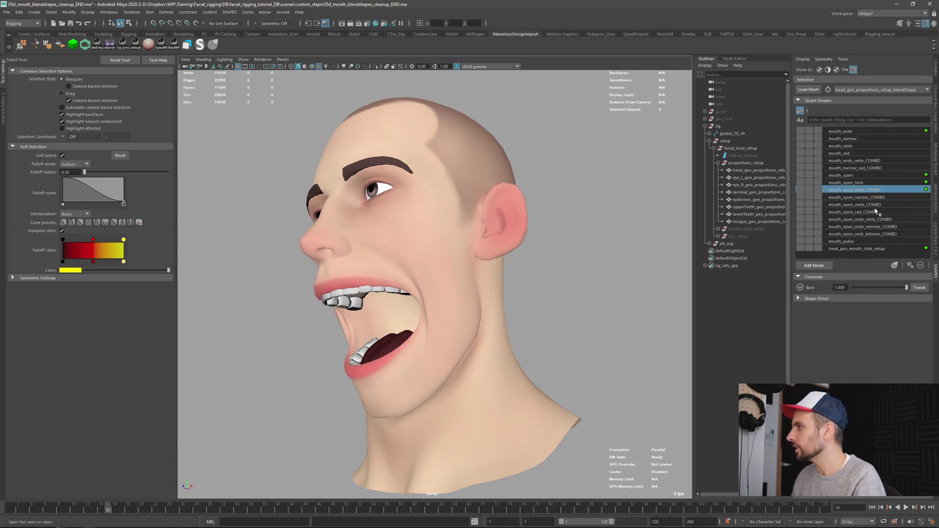
pyautogui.click(877, 227)
pyautogui.moveTo(857, 287); pyautogui.dragTo(905, 289)
pyautogui.click(862, 234)
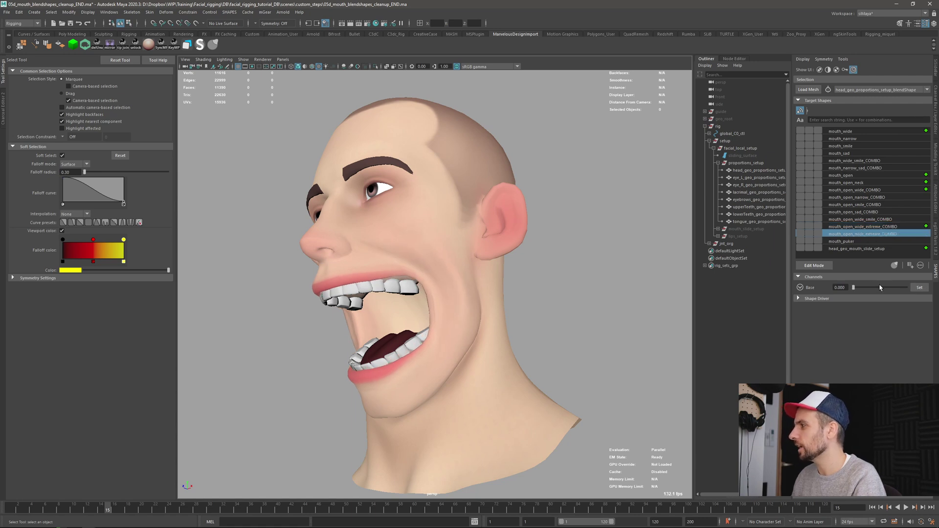
# - Inspect the open mouth from several angles, checking mouth_open_wide_smile_COMBO and mouth_narrow
pyautogui.keyDown('alt'); pyautogui.moveTo(562, 313); pyautogui.dragTo(488, 324); pyautogui.keyUp('alt')
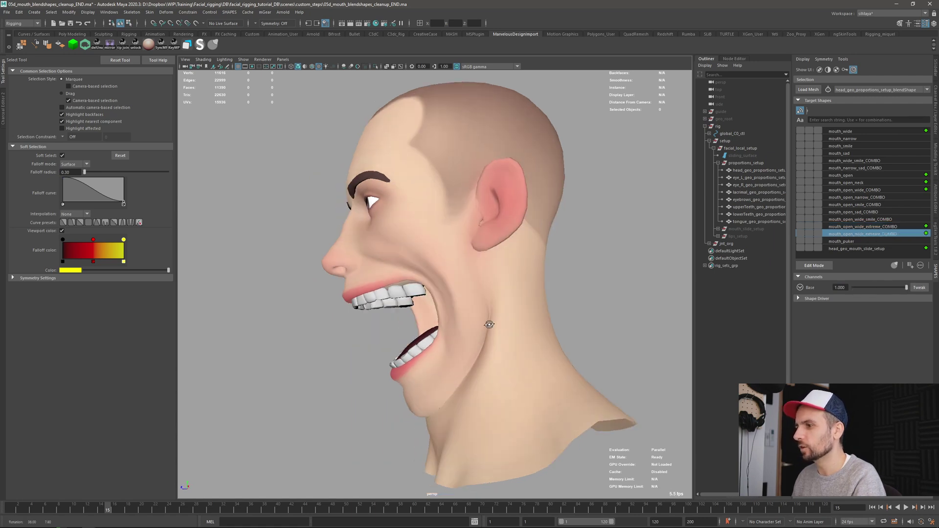
pyautogui.keyDown('alt'); pyautogui.moveTo(489, 323); pyautogui.dragTo(494, 318, button='right'); pyautogui.keyUp('alt')
pyautogui.keyDown('alt'); pyautogui.moveTo(494, 318); pyautogui.dragTo(472, 265, button='middle'); pyautogui.keyUp('alt')
pyautogui.keyDown('alt'); pyautogui.moveTo(472, 264); pyautogui.dragTo(635, 323); pyautogui.keyUp('alt')
pyautogui.keyDown('alt'); pyautogui.moveTo(550, 325); pyautogui.dragTo(459, 316, button='right'); pyautogui.keyUp('alt')
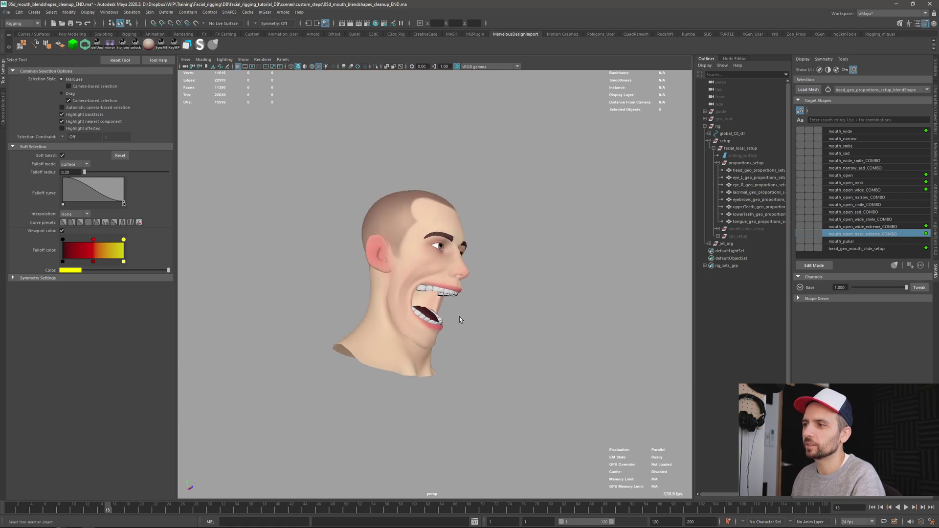
pyautogui.keyDown('alt'); pyautogui.moveTo(459, 316); pyautogui.dragTo(427, 321); pyautogui.keyUp('alt')
pyautogui.keyDown('alt'); pyautogui.moveTo(428, 322); pyautogui.dragTo(576, 312, button='right'); pyautogui.keyUp('alt')
pyautogui.keyDown('alt'); pyautogui.moveTo(576, 312); pyautogui.dragTo(423, 280); pyautogui.keyUp('alt')
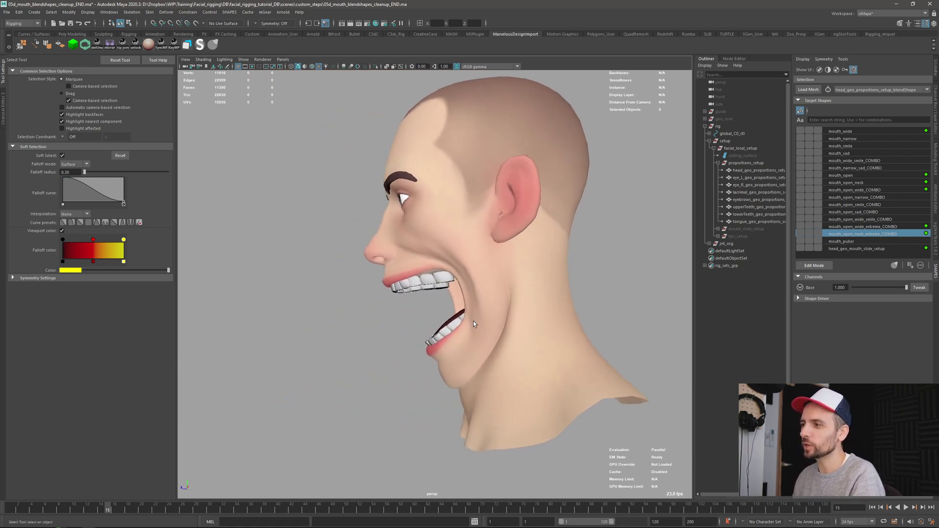
pyautogui.moveTo(473, 321)
pyautogui.keyDown('alt'); pyautogui.mouseDown()
pyautogui.moveTo(525, 347)
pyautogui.moveTo(583, 304)
pyautogui.moveTo(604, 306)
pyautogui.moveTo(472, 302)
pyautogui.mouseUp(); pyautogui.keyUp('alt')
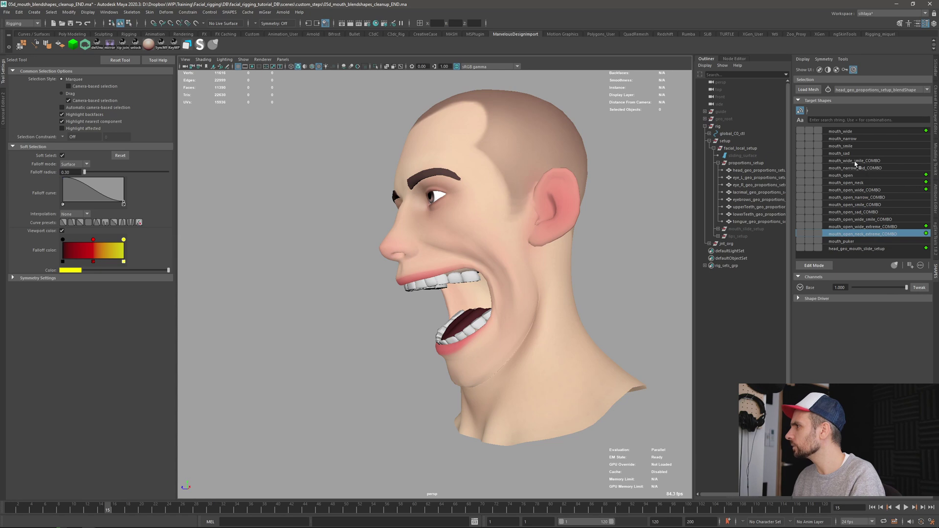
pyautogui.click(878, 220)
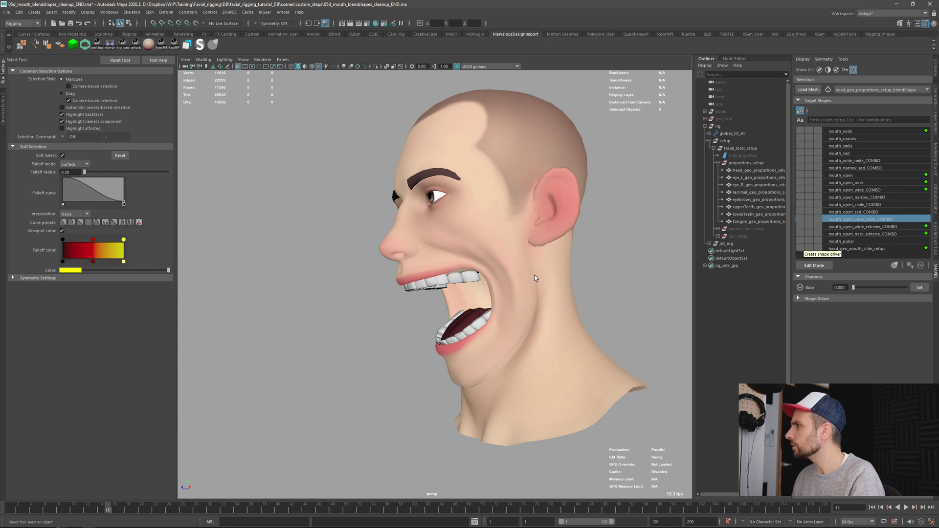
pyautogui.keyDown('alt'); pyautogui.moveTo(537, 279); pyautogui.dragTo(503, 320); pyautogui.keyUp('alt')
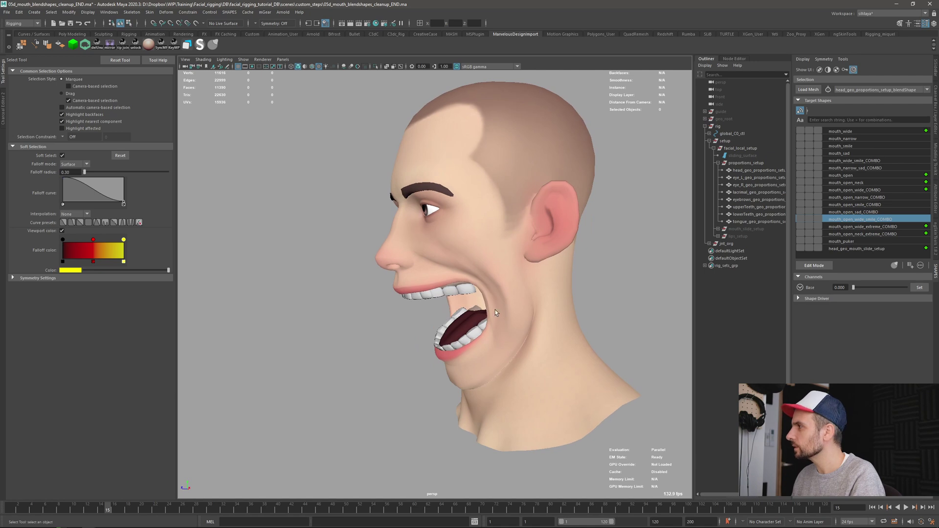
pyautogui.click(862, 140)
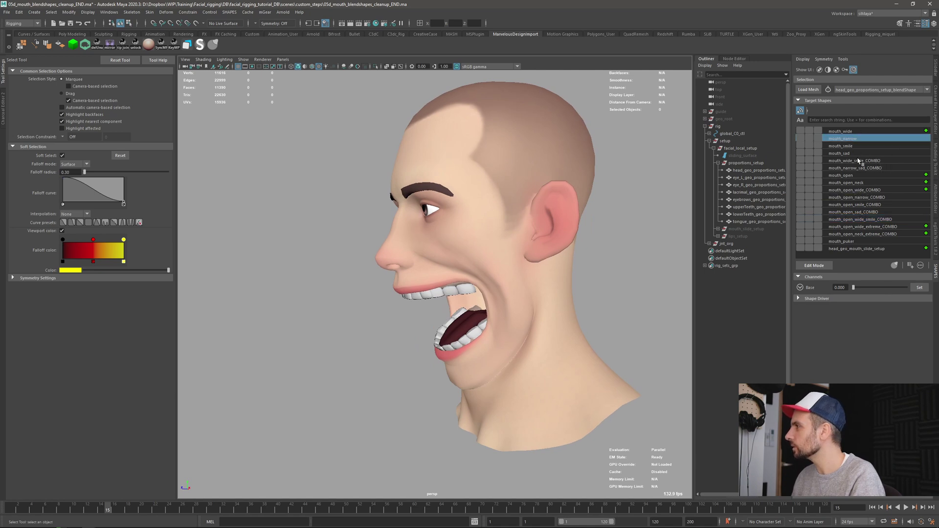
pyautogui.click(861, 220)
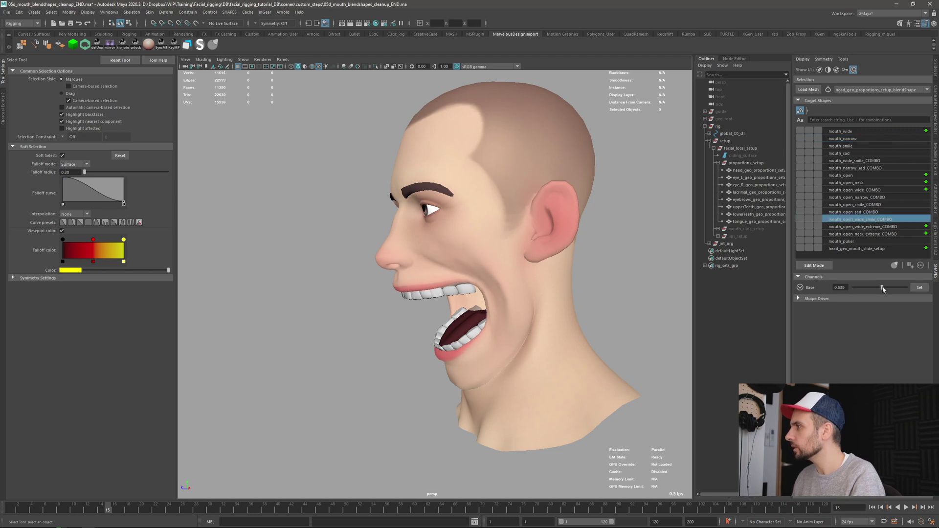
# - Raise mouth_smile to full weight and view the smiling face from the front
pyautogui.click(851, 146)
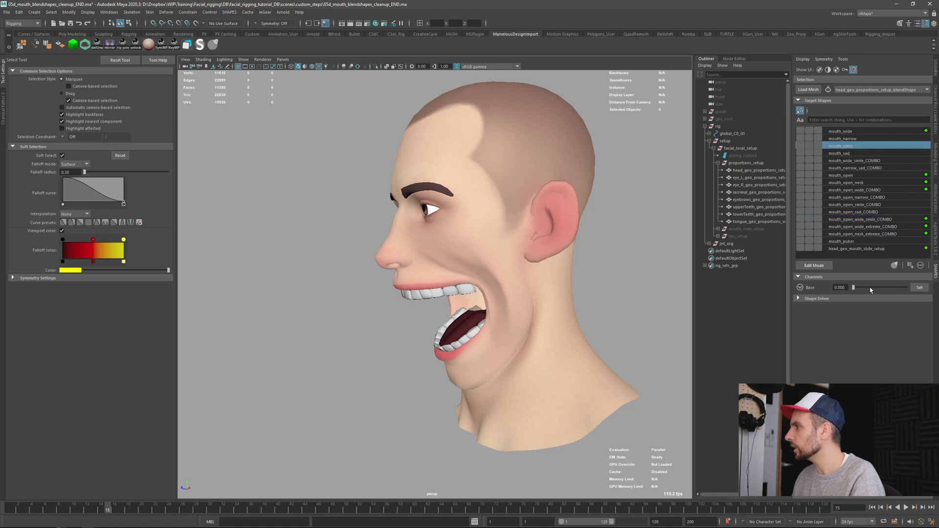
pyautogui.moveTo(858, 289); pyautogui.dragTo(906, 288)
pyautogui.keyDown('alt'); pyautogui.moveTo(538, 324); pyautogui.dragTo(599, 325); pyautogui.keyUp('alt')
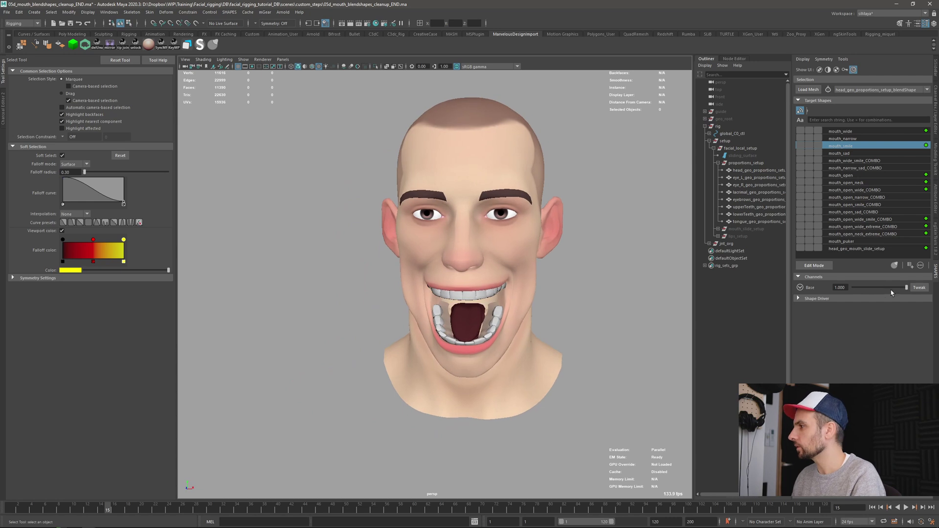
pyautogui.moveTo(905, 288); pyautogui.dragTo(843, 295)
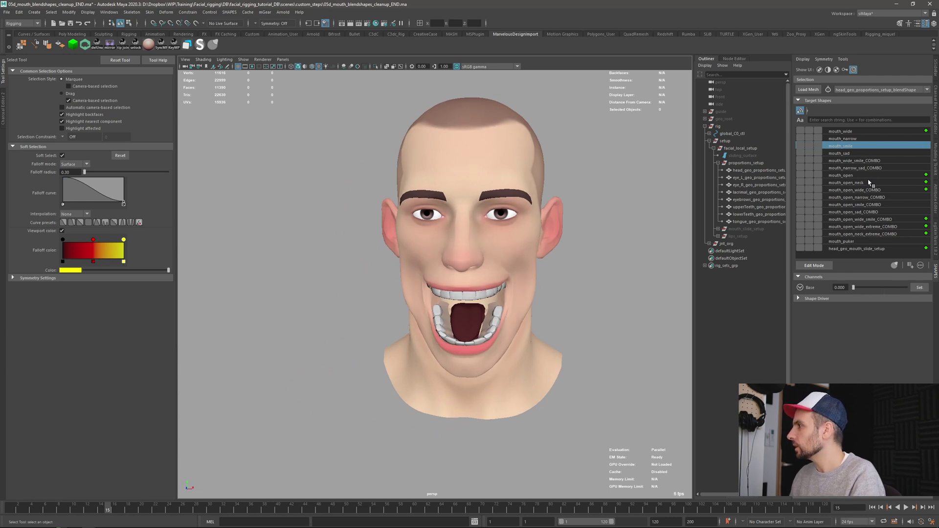
# - Zero all COMBO shapes from mouth_wide_smile_COMBO to mouth_open_neck_extreme_COMBO, then mouth_wide
pyautogui.click(867, 213)
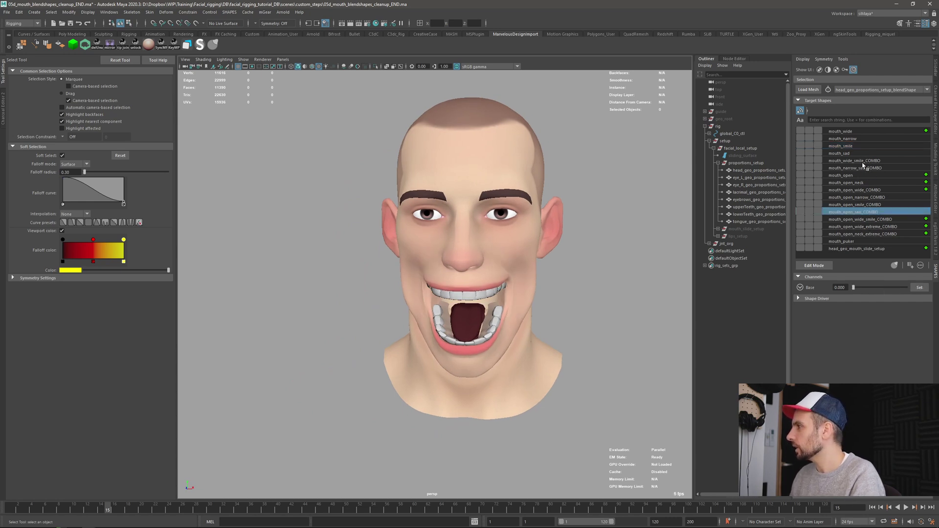
pyautogui.click(865, 168)
pyautogui.click(868, 234)
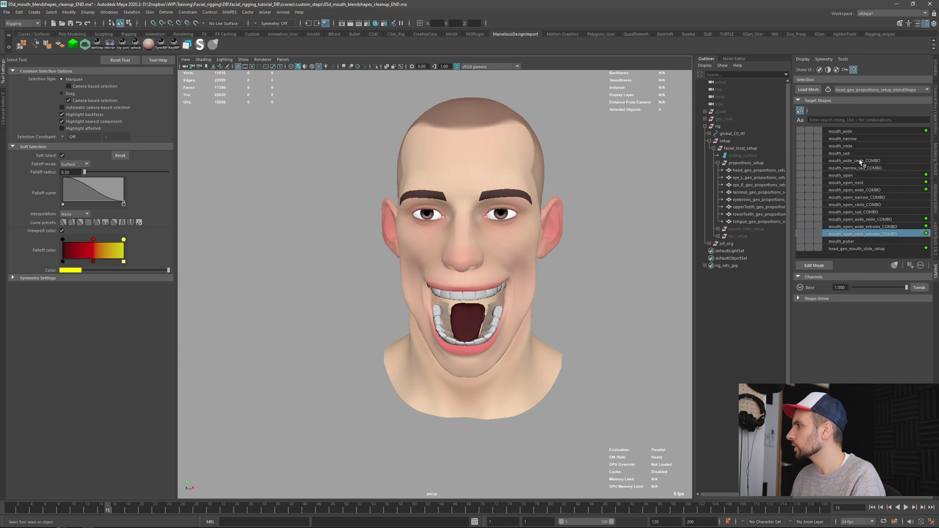
pyautogui.keyDown('shift'); pyautogui.click(863, 162); pyautogui.keyUp('shift')
pyautogui.moveTo(854, 287); pyautogui.dragTo(813, 297)
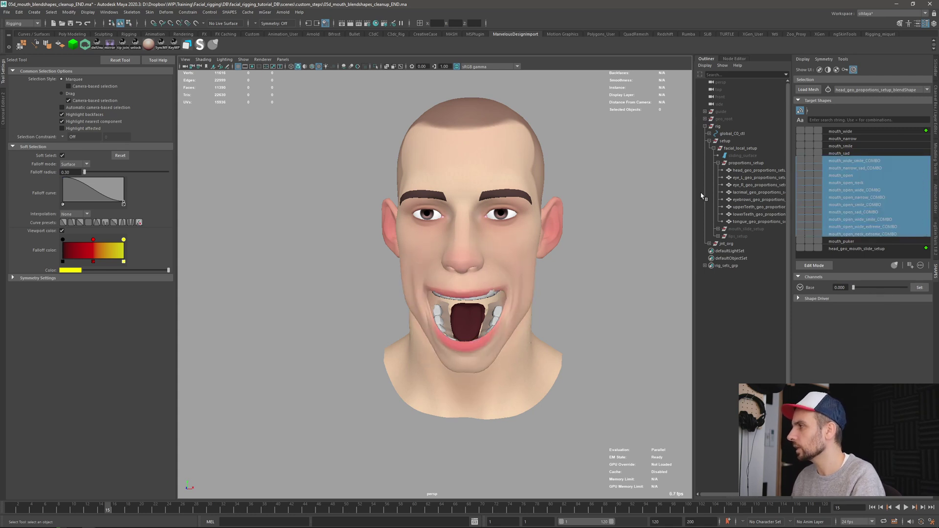
pyautogui.click(871, 131)
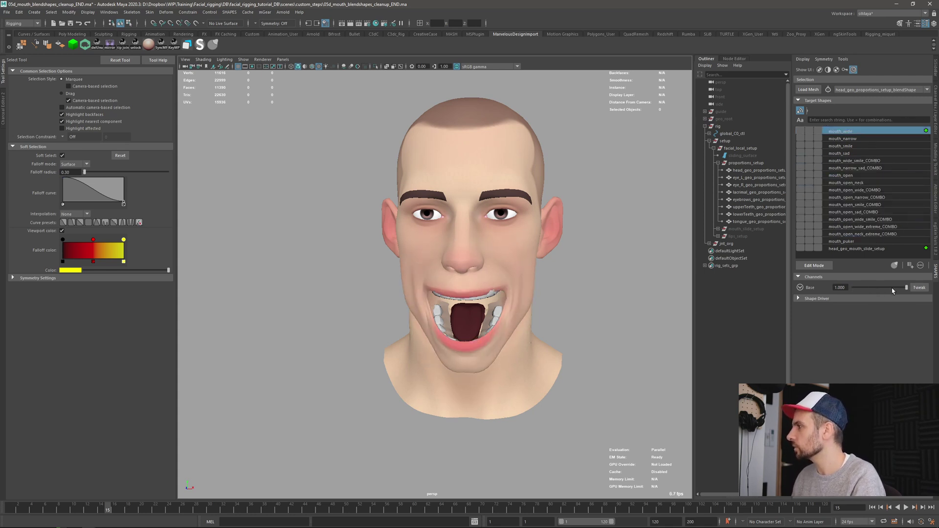
pyautogui.moveTo(892, 291); pyautogui.dragTo(816, 297)
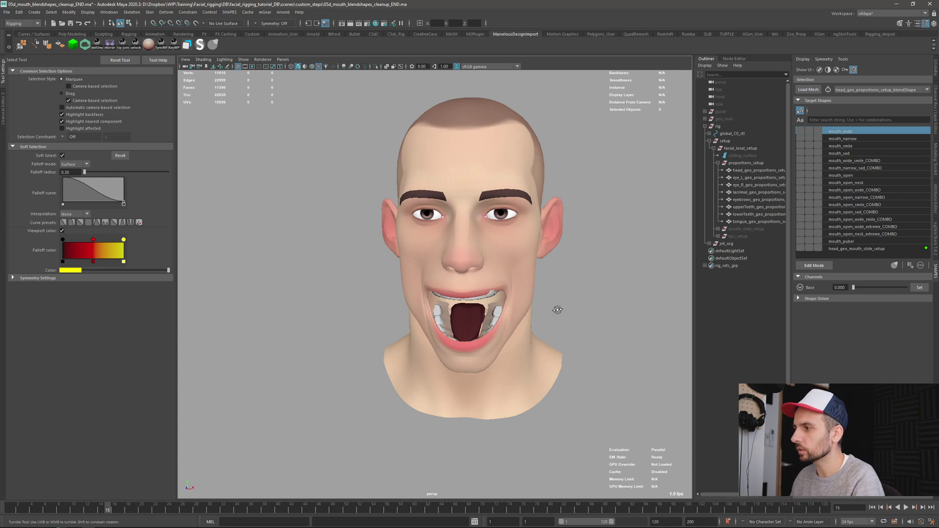
# - Return the animation to frame 1 and frame the neutral, closed-mouth face from the front
pyautogui.keyDown('alt'); pyautogui.moveTo(555, 310); pyautogui.dragTo(470, 357); pyautogui.keyUp('alt')
pyautogui.moveTo(22, 509); pyautogui.dragTo(3, 515)
pyautogui.hotkey('alt', 'v')
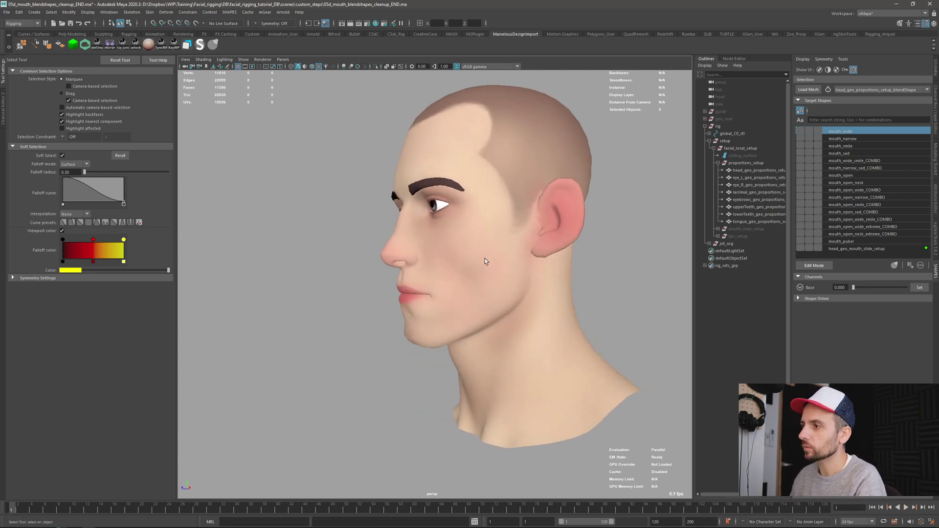
pyautogui.keyDown('alt'); pyautogui.moveTo(485, 258); pyautogui.dragTo(464, 313, button='right'); pyautogui.keyUp('alt')
pyautogui.keyDown('alt'); pyautogui.moveTo(464, 313); pyautogui.dragTo(537, 294); pyautogui.keyUp('alt')
pyautogui.keyDown('alt'); pyautogui.moveTo(427, 298); pyautogui.dragTo(406, 329, button='middle'); pyautogui.keyUp('alt')
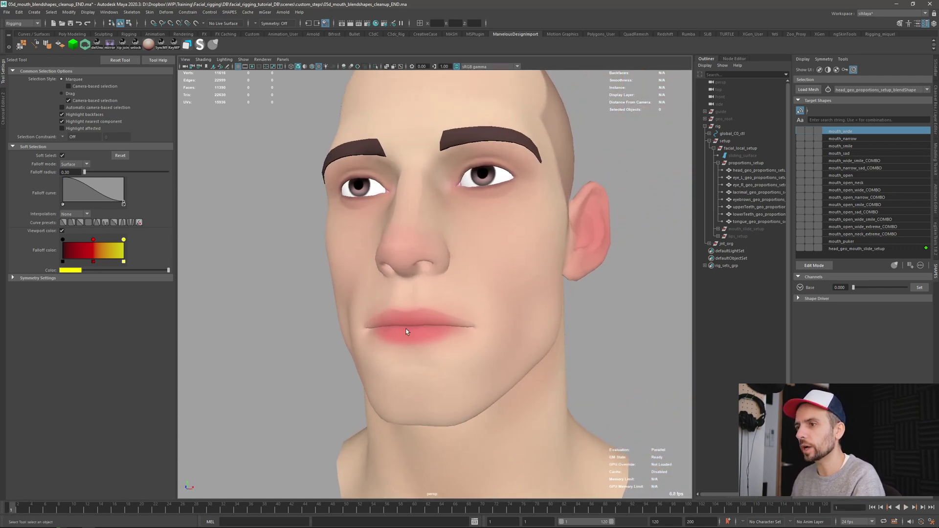
pyautogui.keyDown('alt'); pyautogui.moveTo(406, 332); pyautogui.dragTo(430, 341); pyautogui.keyUp('alt')
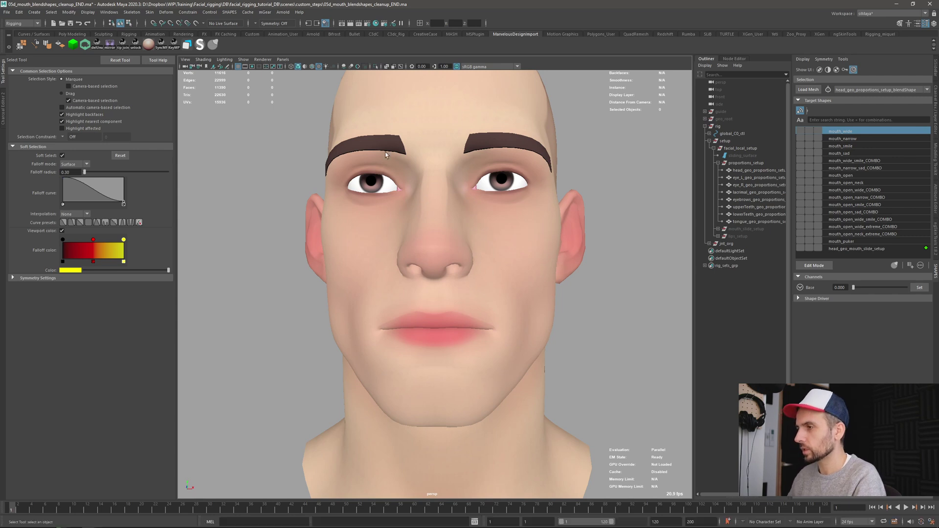
pyautogui.scroll(-3, 470, 283)
pyautogui.keyDown('alt'); pyautogui.moveTo(470, 283); pyautogui.dragTo(514, 334); pyautogui.keyUp('alt')
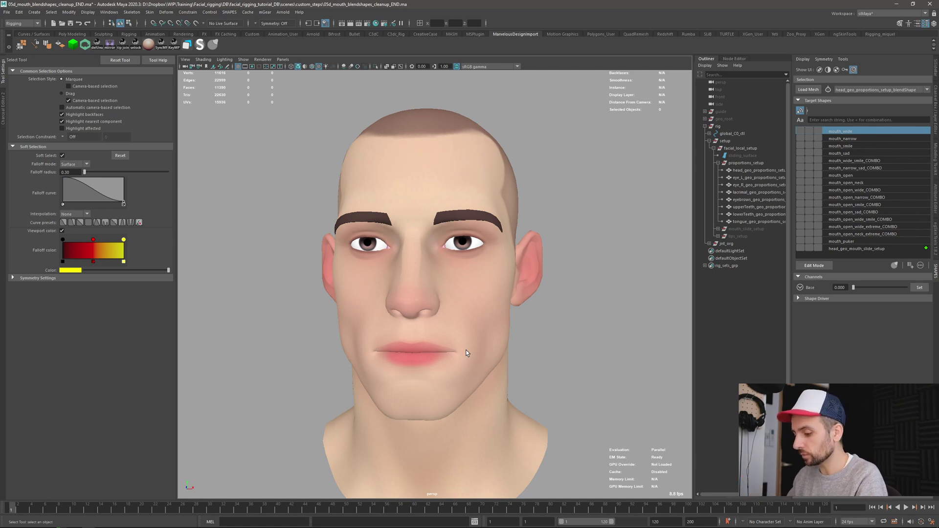
# - Launch the DPK.py paint-deform tool and move its window out of the way
pyautogui.press('Tab')
pyautogui.write('DPK.py')
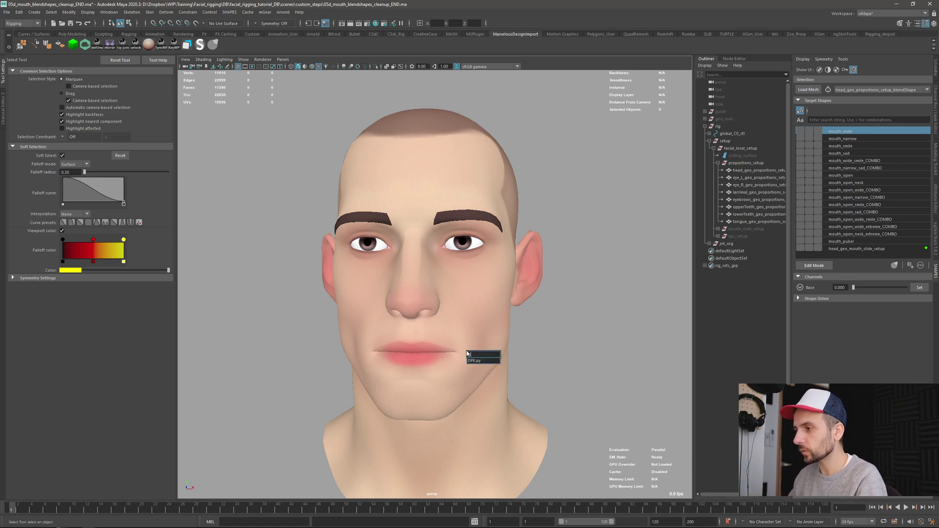
pyautogui.press('Down')
pyautogui.press('Return')
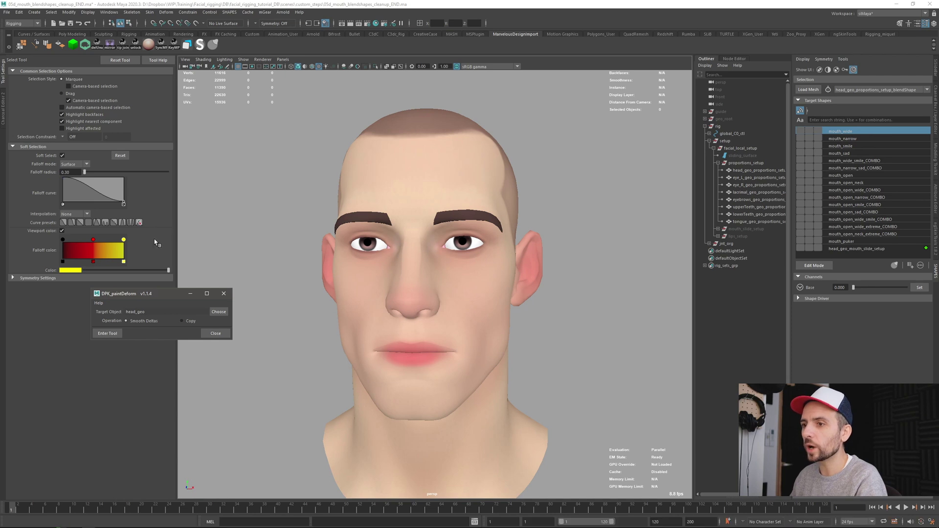
pyautogui.moveTo(153, 294); pyautogui.dragTo(205, 116)
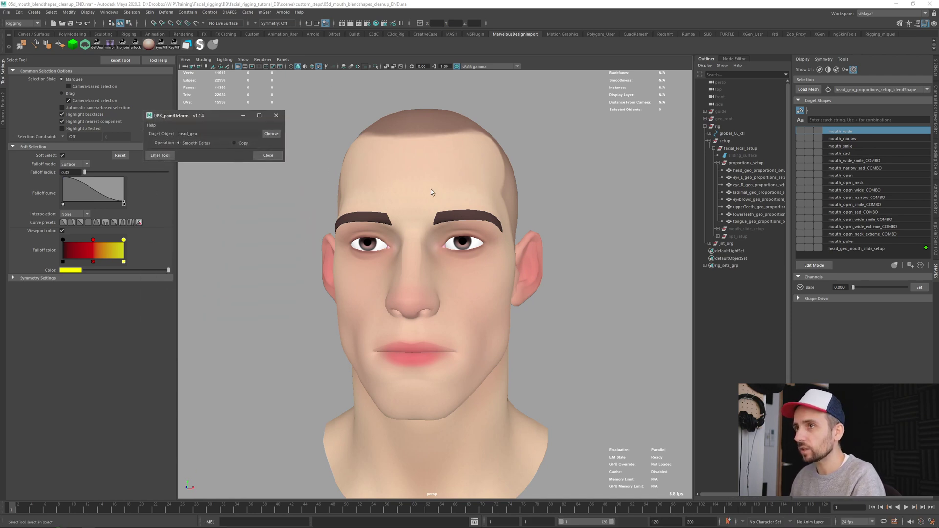
pyautogui.moveTo(219, 118); pyautogui.dragTo(237, 109)
# - Select the head mesh, jump to frame 13's open smile, and start a new corrective shape
pyautogui.keyDown('alt'); pyautogui.moveTo(318, 132); pyautogui.dragTo(528, 360); pyautogui.keyUp('alt')
pyautogui.click(440, 367)
pyautogui.keyDown('alt'); pyautogui.moveTo(440, 368); pyautogui.dragTo(293, 455); pyautogui.keyUp('alt')
pyautogui.click(92, 509)
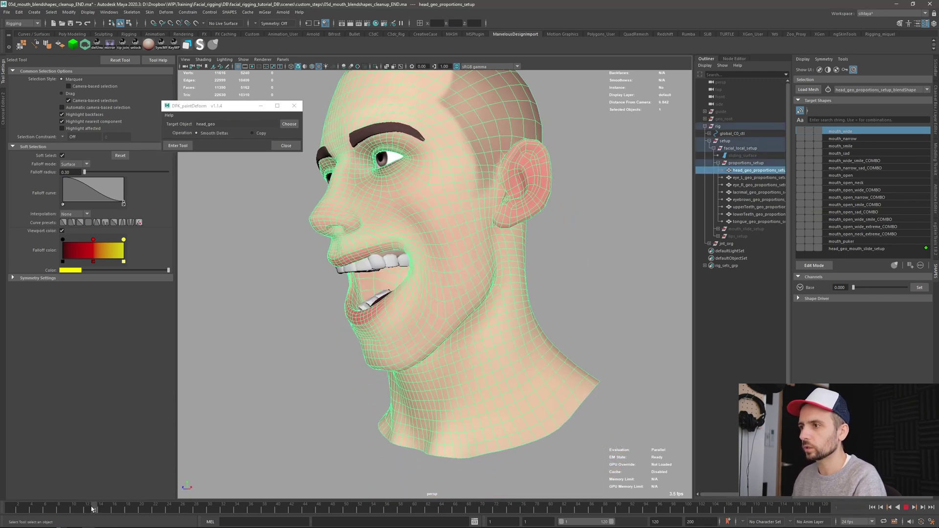
pyautogui.keyDown('alt'); pyautogui.moveTo(356, 363); pyautogui.dragTo(494, 266); pyautogui.keyUp('alt')
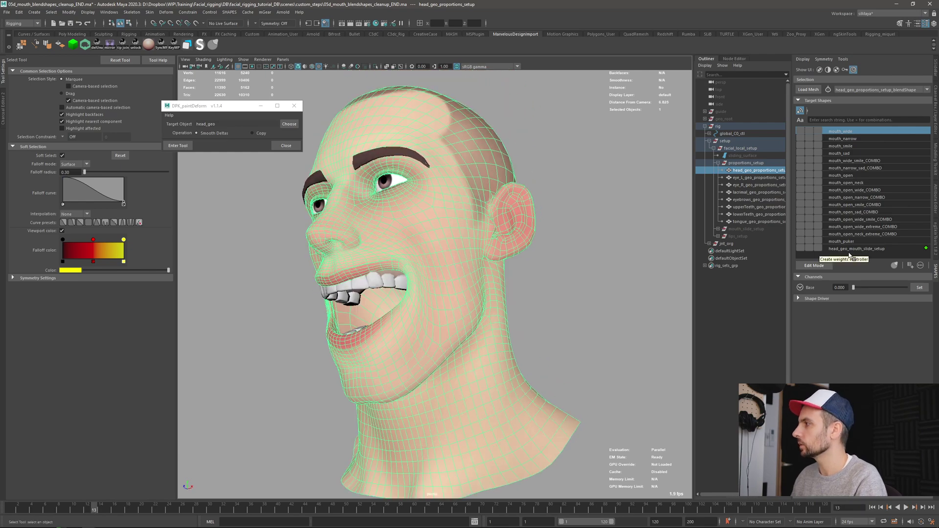
pyautogui.click(814, 265)
# - Frame the head and turn off isolate select so the eyebrows, eyes and teeth show again
pyautogui.keyDown('alt'); pyautogui.moveTo(430, 321); pyautogui.dragTo(411, 289); pyautogui.keyUp('alt')
pyautogui.keyDown('alt'); pyautogui.moveTo(372, 244); pyautogui.dragTo(411, 273, button='middle'); pyautogui.keyUp('alt')
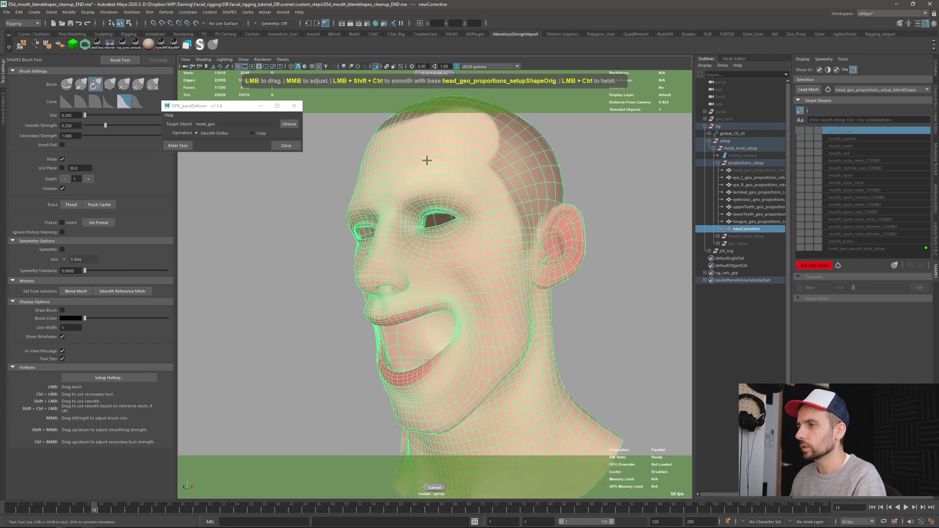
pyautogui.keyDown('alt'); pyautogui.moveTo(451, 256); pyautogui.dragTo(538, 273); pyautogui.keyUp('alt')
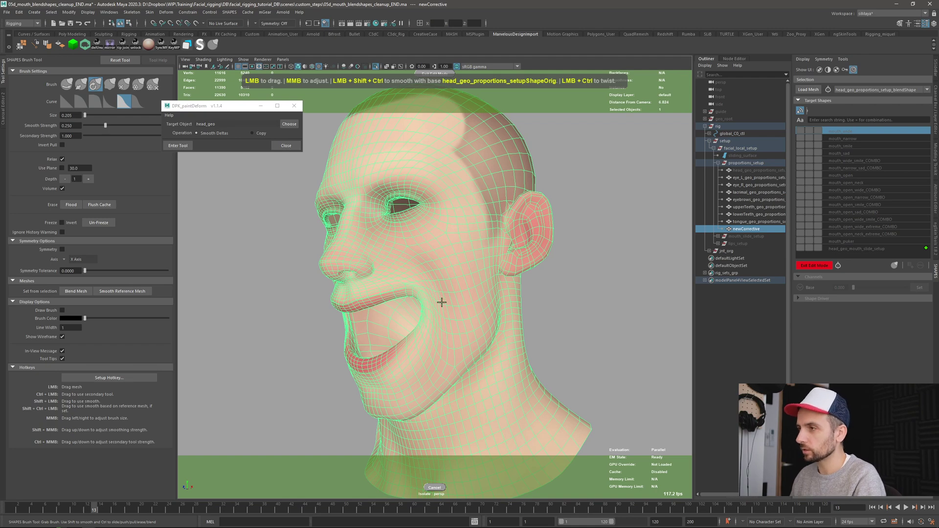
pyautogui.click(375, 67)
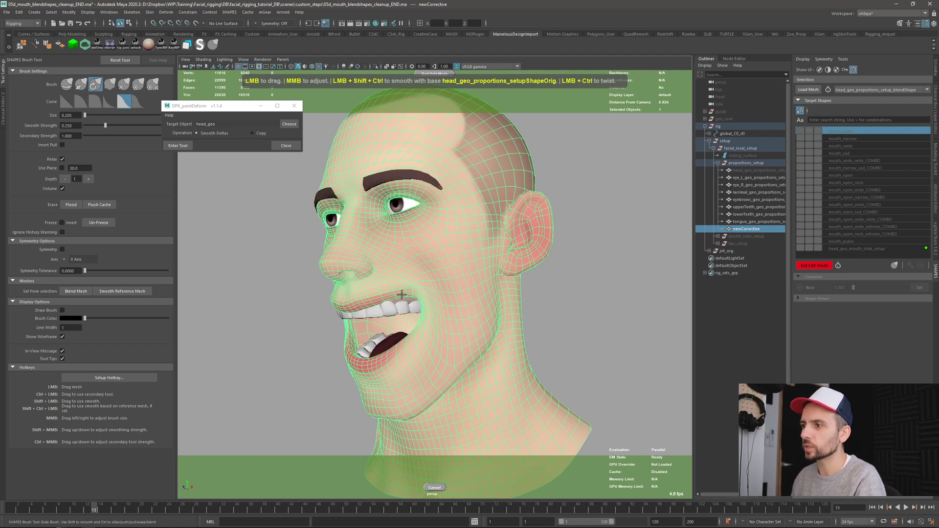
# - Inspect the open mouth from below, then collapse Target Shapes and widen the SHAPES panel
pyautogui.keyDown('alt'); pyautogui.moveTo(403, 312); pyautogui.dragTo(433, 244); pyautogui.keyUp('alt')
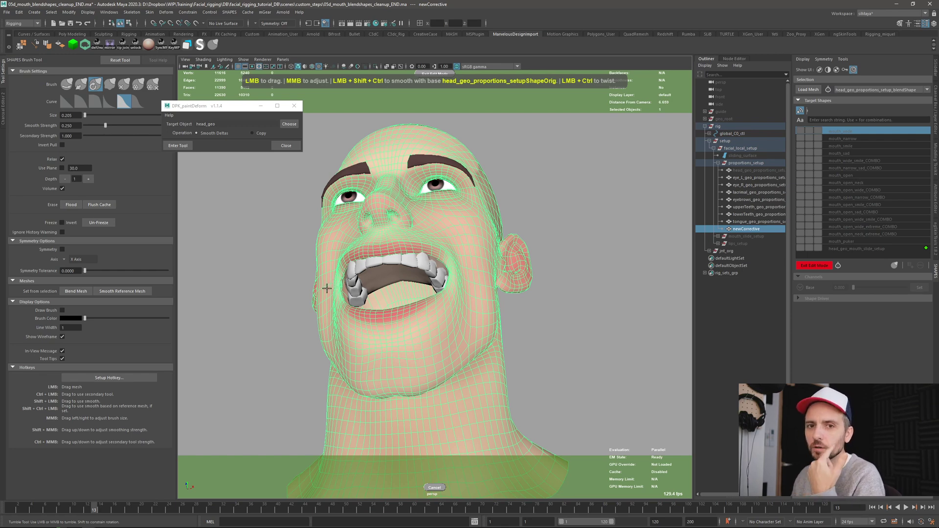
pyautogui.keyDown('alt'); pyautogui.moveTo(442, 291); pyautogui.dragTo(461, 291); pyautogui.keyUp('alt')
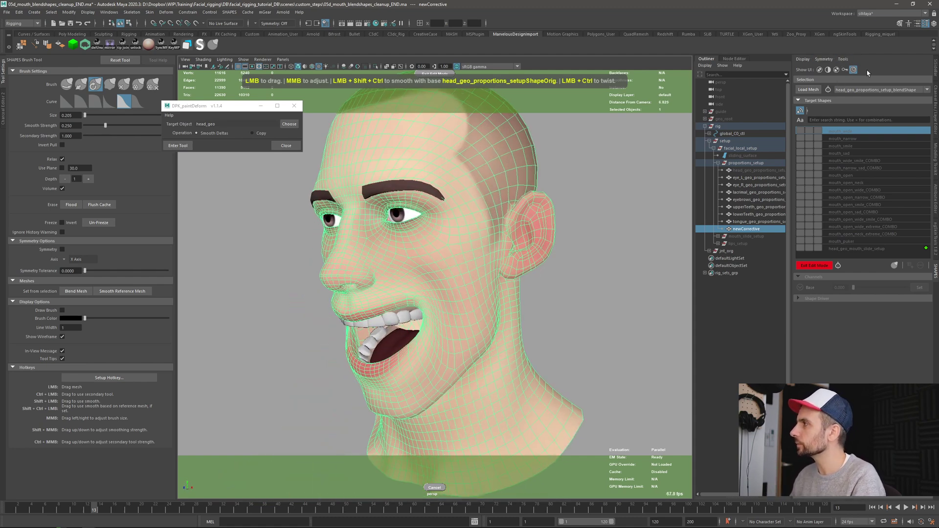
pyautogui.click(794, 99)
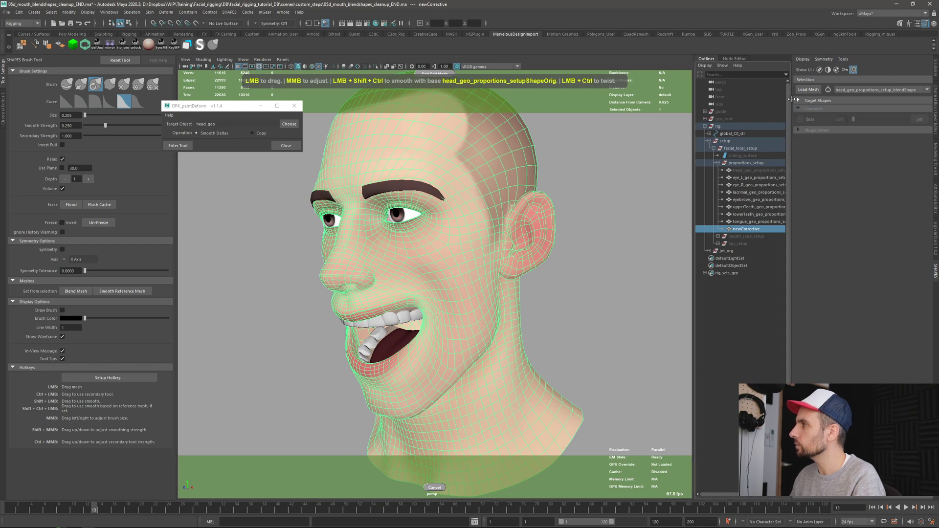
pyautogui.moveTo(788, 101); pyautogui.dragTo(777, 101)
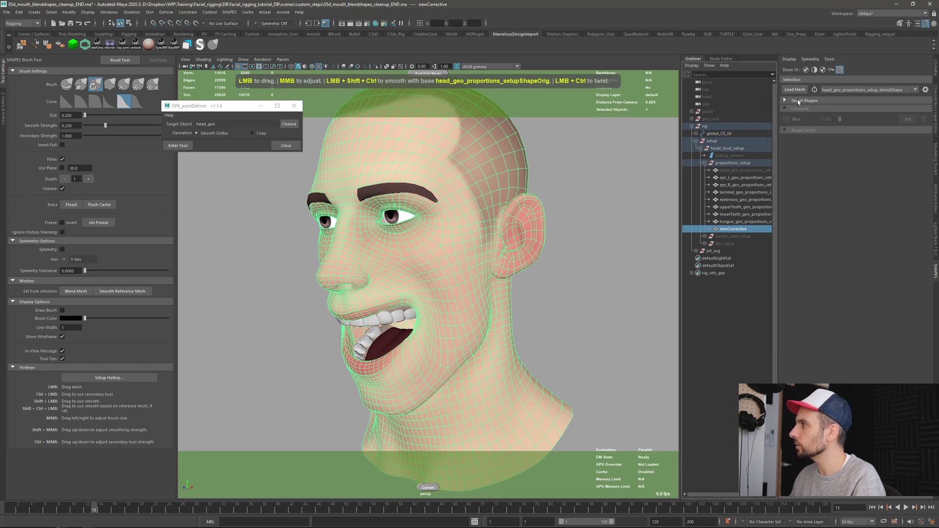
# - Re-expand Target Shapes and review the Global and Sculpt tabs of SHAPES Preferences before closing them
pyautogui.click(801, 101)
pyautogui.click(925, 90)
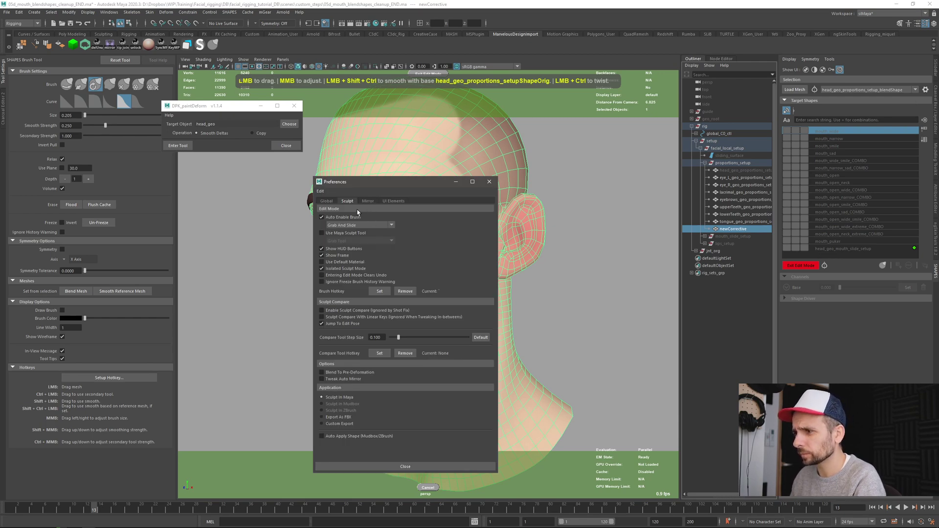
pyautogui.click(327, 202)
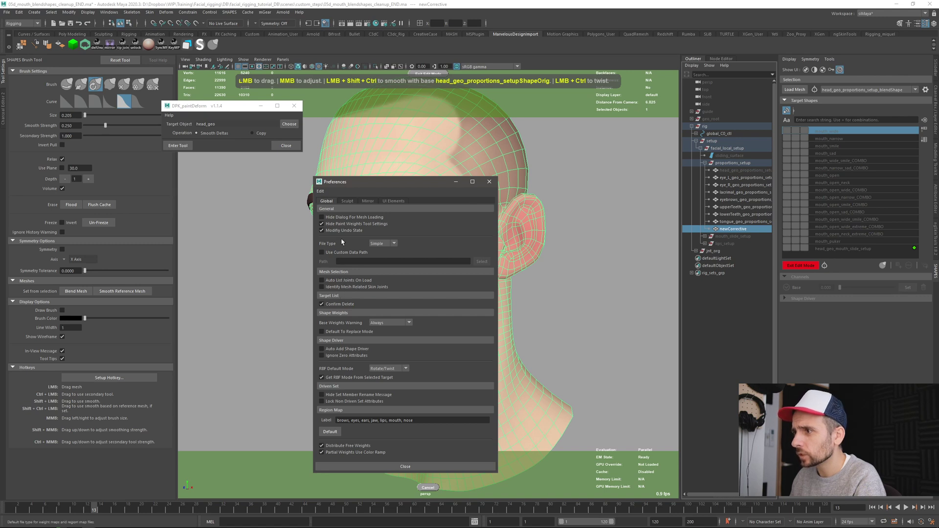
pyautogui.click(347, 203)
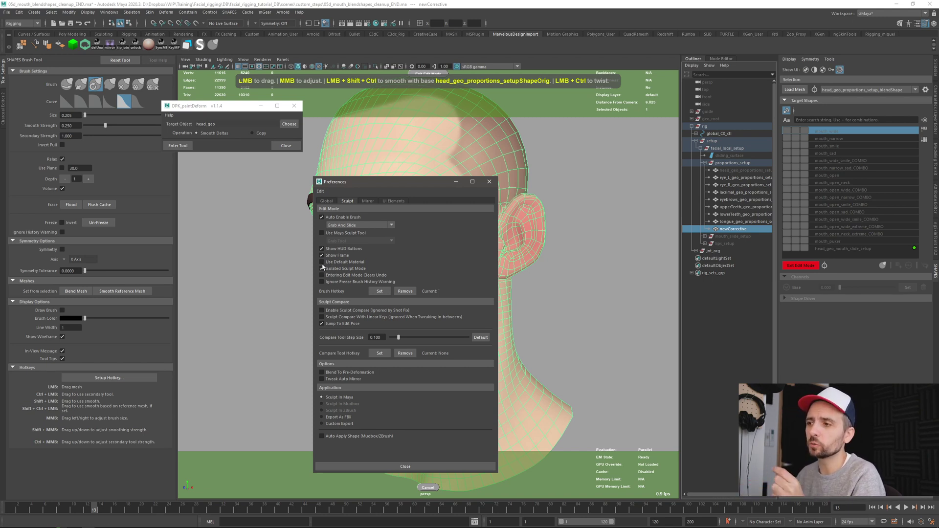
pyautogui.moveTo(404, 186); pyautogui.dragTo(613, 150)
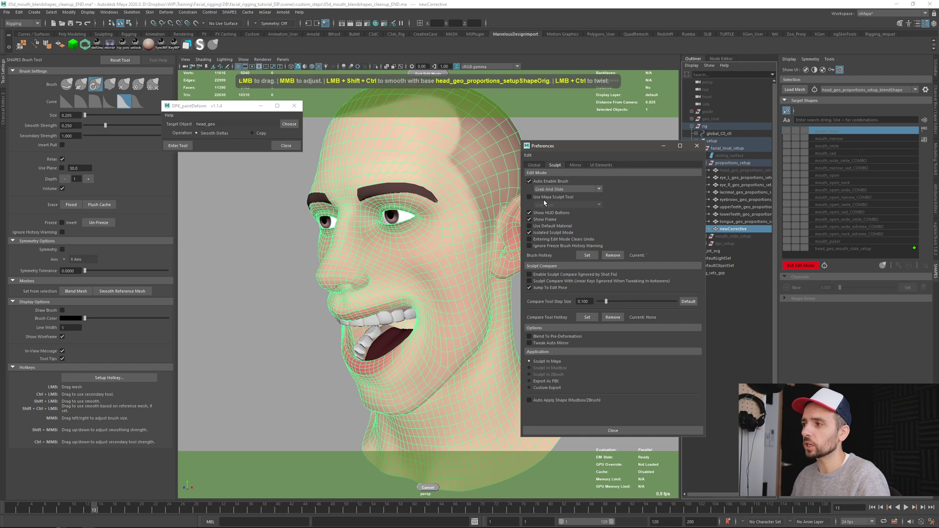
pyautogui.click(601, 432)
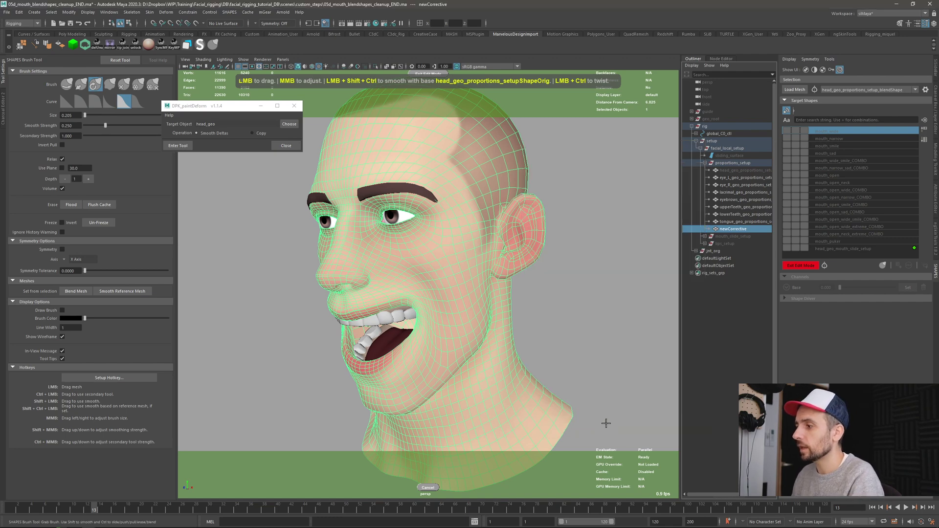
# - Open the Matcaps for Maya window, move it left of the face, and frame the face closer
pyautogui.click(147, 48)
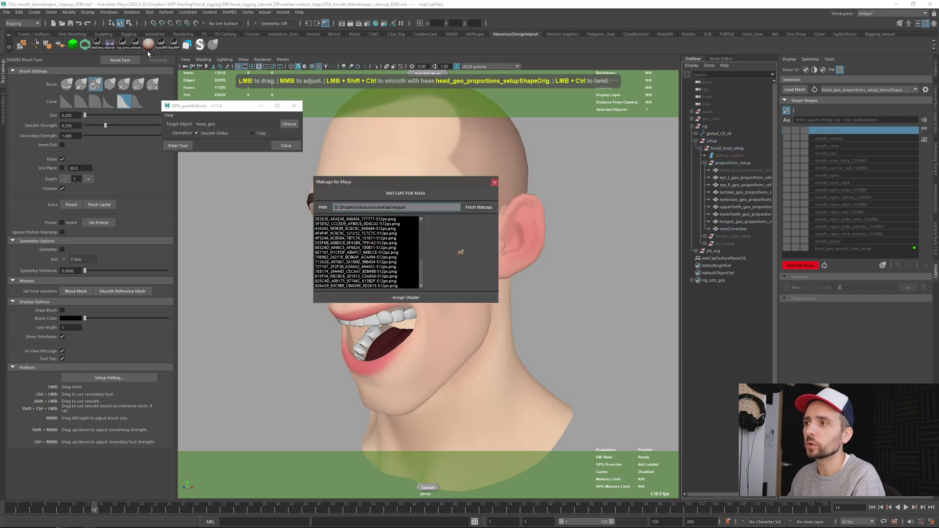
pyautogui.moveTo(376, 184); pyautogui.dragTo(131, 186)
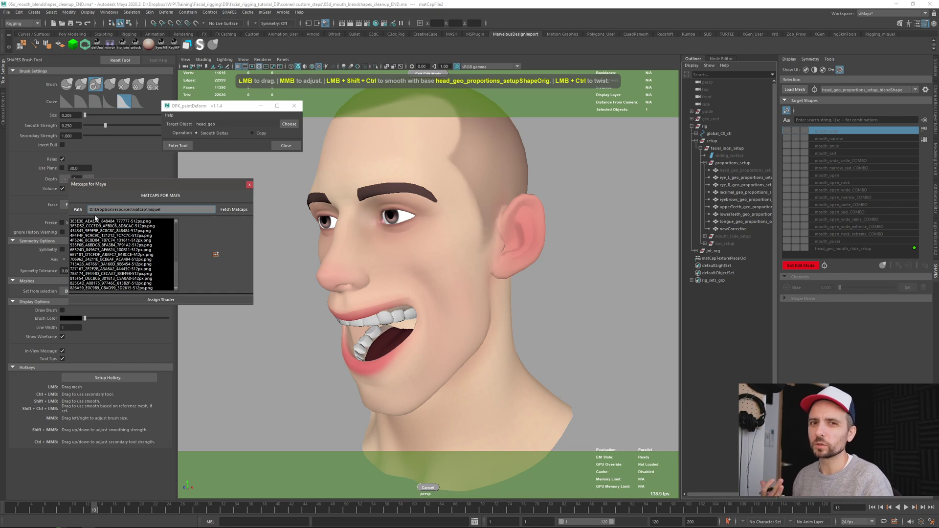
pyautogui.moveTo(459, 319)
pyautogui.keyDown('alt'); pyautogui.mouseDown()
pyautogui.moveTo(512, 306)
pyautogui.moveTo(464, 322)
pyautogui.mouseUp(); pyautogui.keyUp('alt')
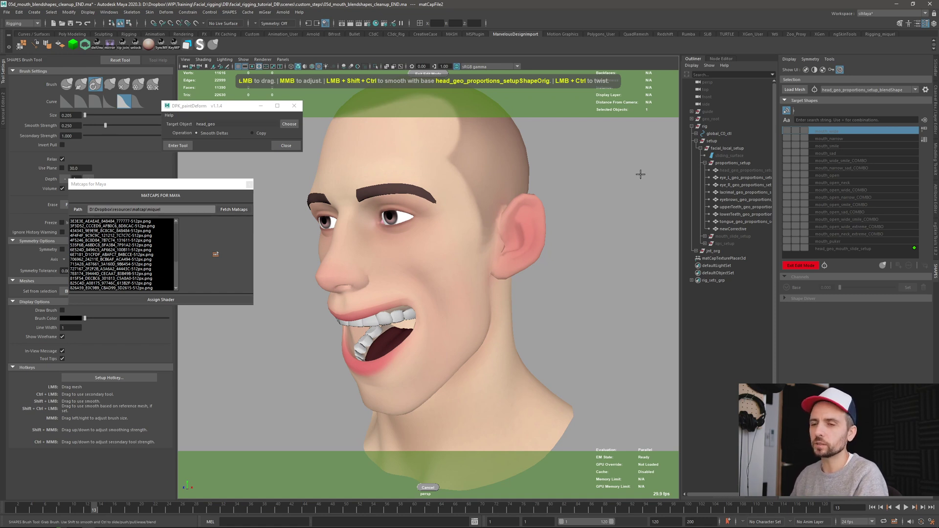
pyautogui.keyDown('alt'); pyautogui.moveTo(369, 307); pyautogui.dragTo(379, 286, button='right'); pyautogui.keyUp('alt')
pyautogui.keyDown('alt'); pyautogui.moveTo(379, 286); pyautogui.dragTo(403, 273, button='middle'); pyautogui.keyUp('alt')
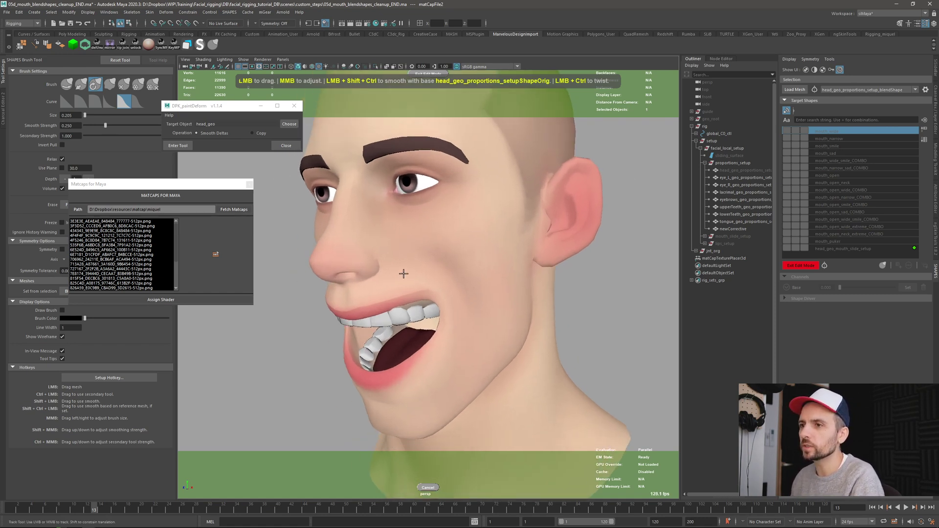
# - Preview several grey matcaps from the list, ending on the first dark-grey one
pyautogui.click(144, 236)
pyautogui.click(146, 240)
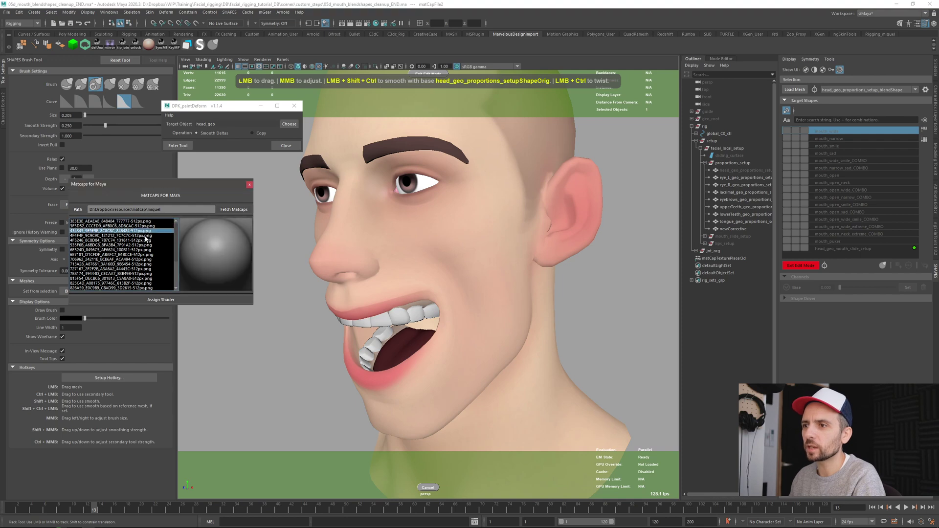
pyautogui.click(141, 260)
pyautogui.click(140, 235)
pyautogui.click(139, 222)
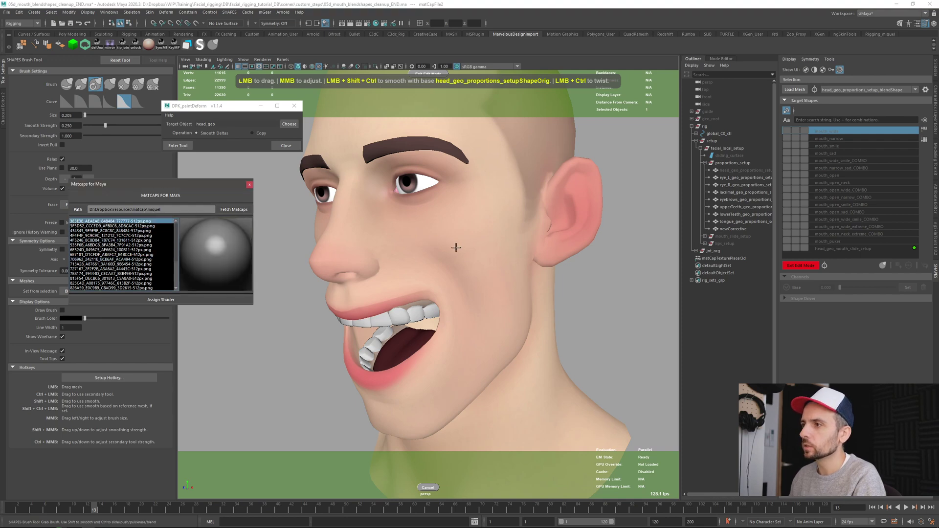
pyautogui.click(550, 303)
# - Select the head mesh and assign the chosen matcap shader to it
pyautogui.press('q')
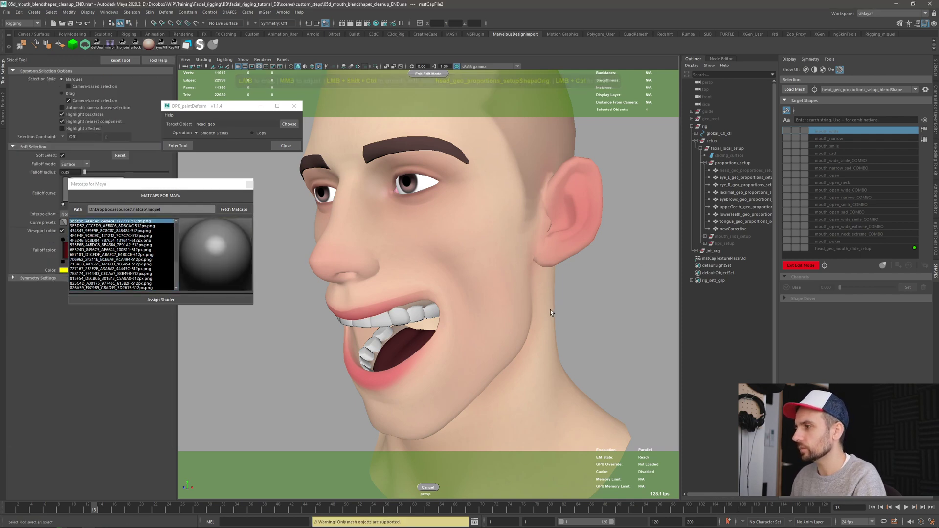
pyautogui.click(550, 309)
pyautogui.keyDown('alt'); pyautogui.moveTo(500, 220); pyautogui.dragTo(513, 198, button='middle'); pyautogui.keyUp('alt')
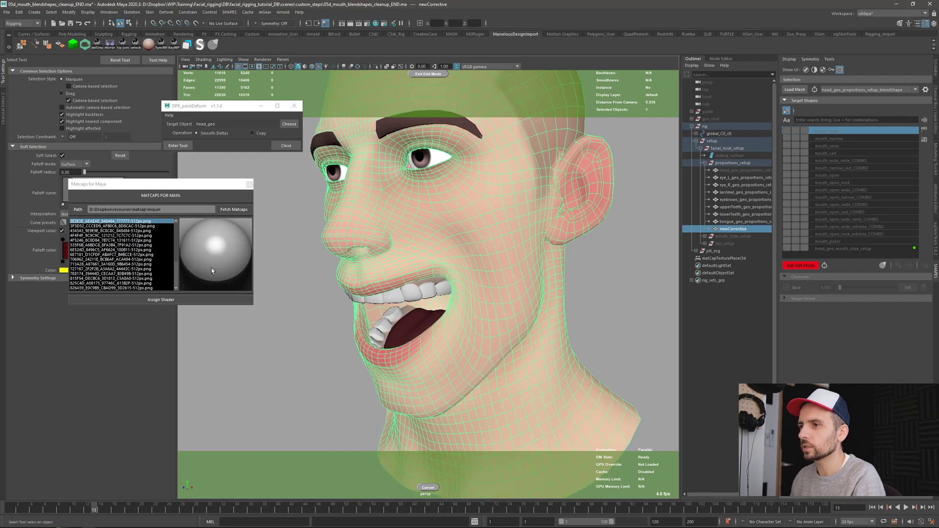
pyautogui.click(180, 300)
pyautogui.click(615, 300)
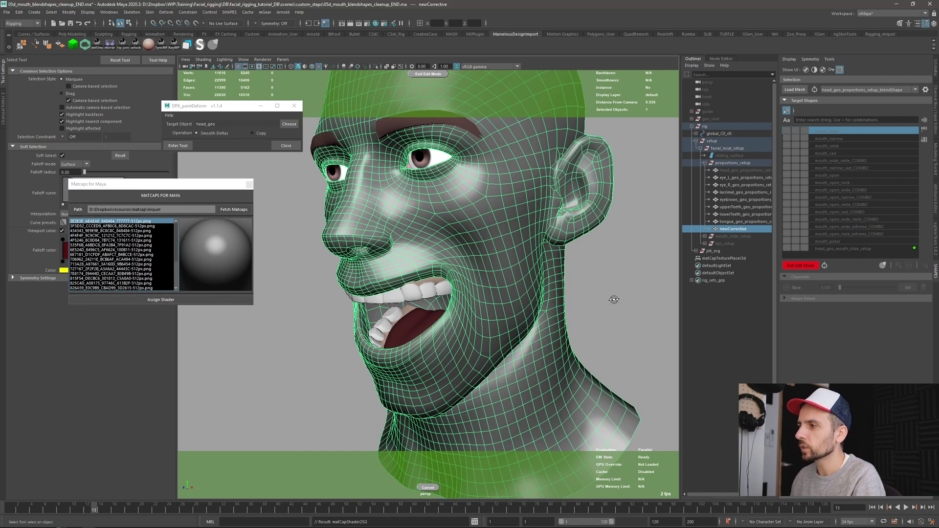
pyautogui.keyDown('alt'); pyautogui.moveTo(503, 349); pyautogui.dragTo(512, 327); pyautogui.keyUp('alt')
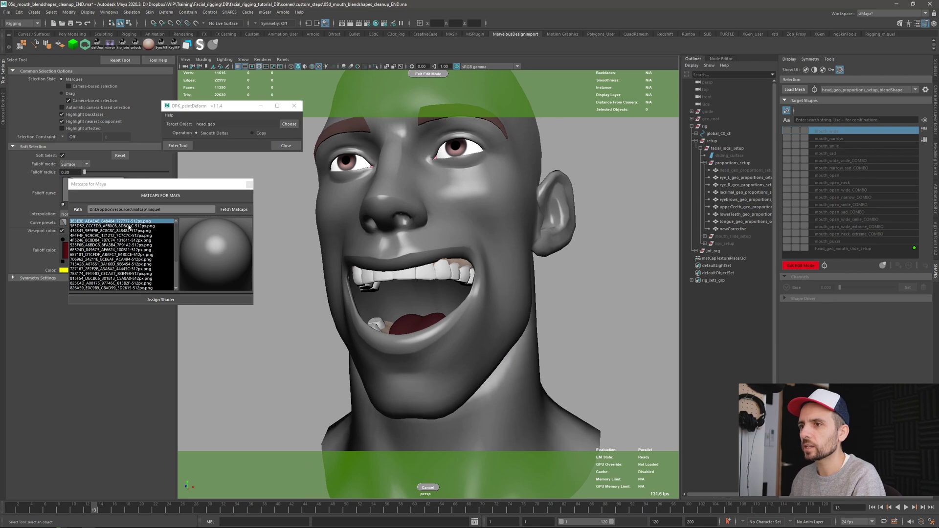
# - Cycle the head through red-brown, blue-silver and grey matcaps to compare them
pyautogui.click(129, 227)
pyautogui.click(128, 235)
pyautogui.click(124, 245)
pyautogui.click(120, 255)
pyautogui.click(113, 264)
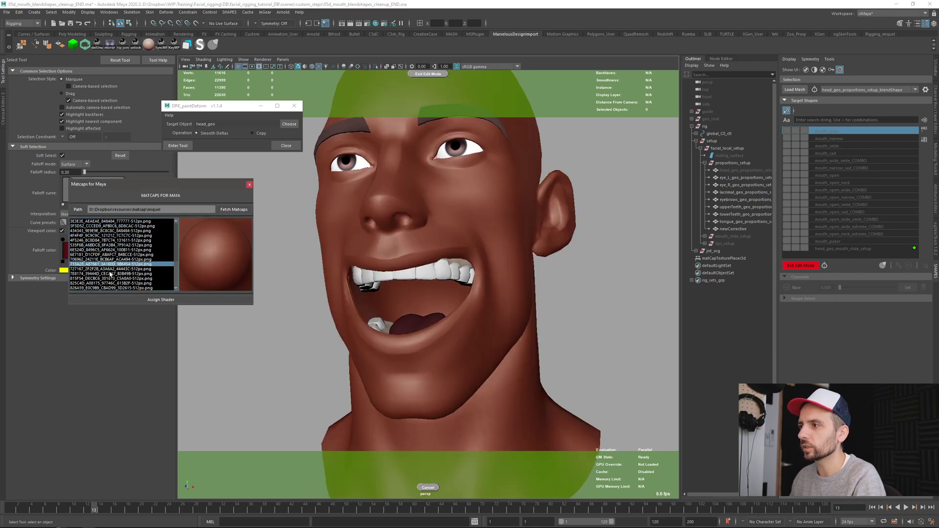
pyautogui.click(111, 275)
pyautogui.click(111, 254)
pyautogui.click(114, 240)
pyautogui.click(120, 231)
pyautogui.click(124, 226)
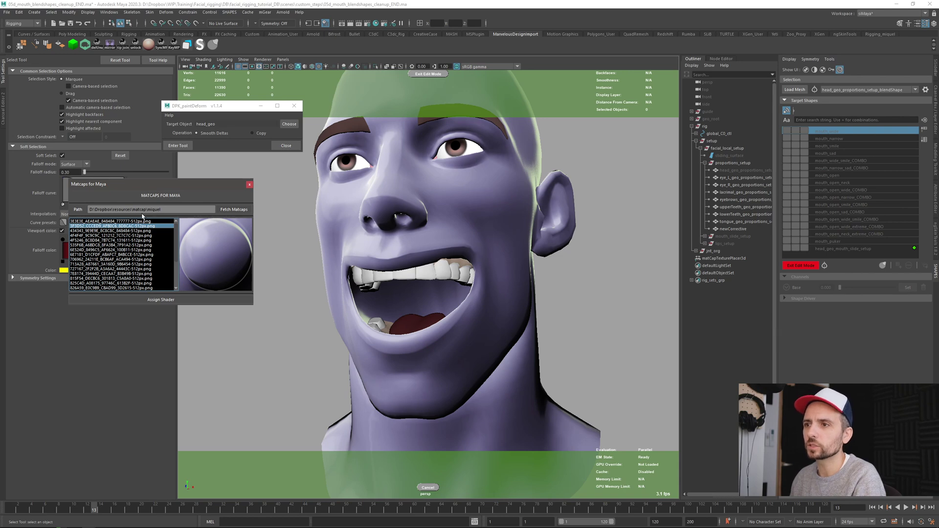
# - Compare the 727167, 535F6B, 815F54 and chrome matcaps, settle on plain 4F4F4F grey, and select newCorrective
pyautogui.click(133, 255)
pyautogui.click(129, 278)
pyautogui.click(130, 255)
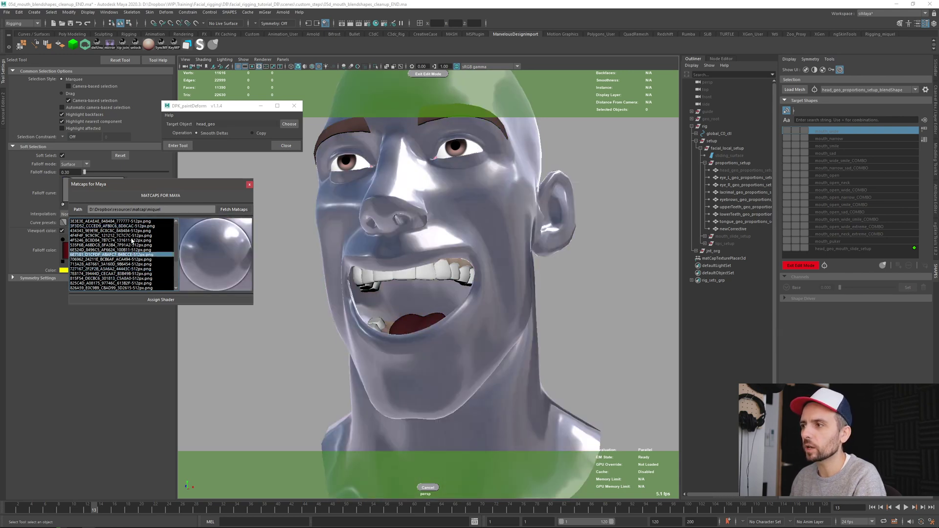
pyautogui.click(132, 242)
pyautogui.click(131, 255)
pyautogui.click(134, 265)
pyautogui.click(133, 269)
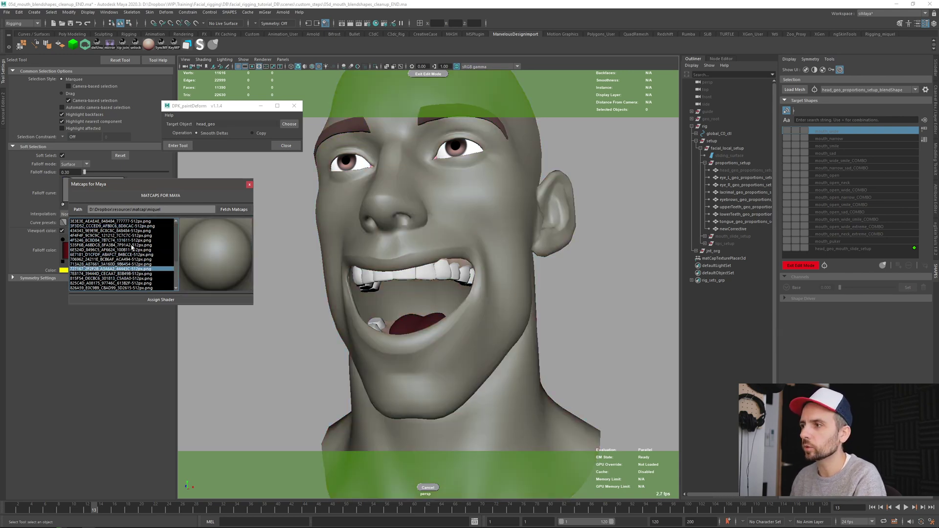
pyautogui.click(130, 245)
pyautogui.click(128, 264)
pyautogui.click(123, 277)
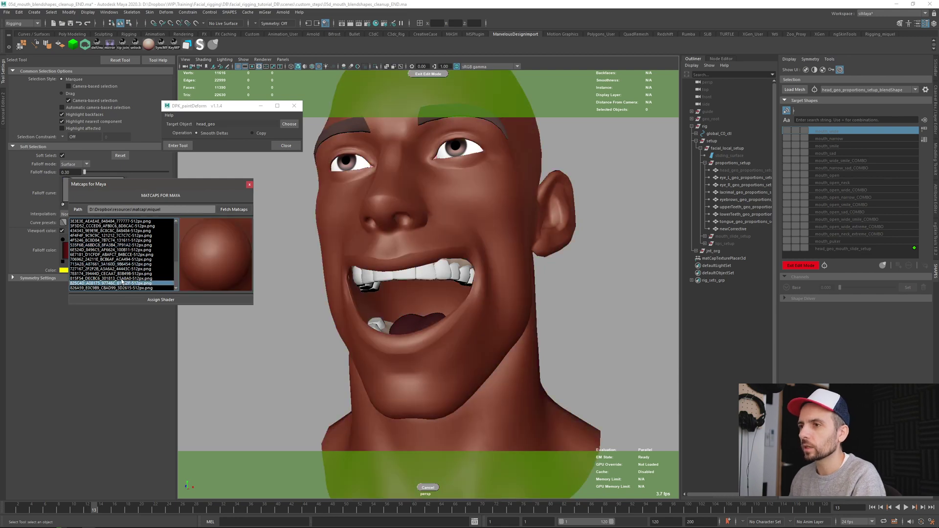
pyautogui.click(125, 255)
pyautogui.click(126, 236)
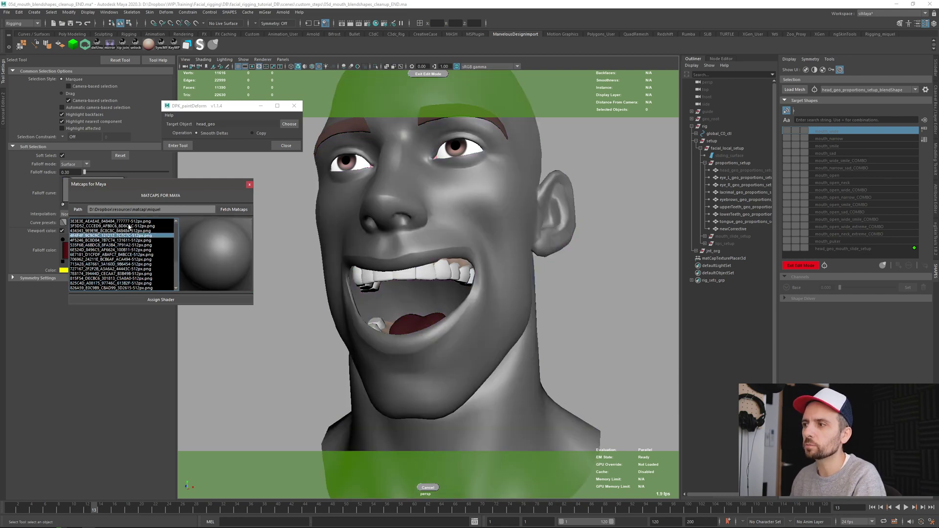
pyautogui.keyDown('alt'); pyautogui.moveTo(475, 246); pyautogui.dragTo(413, 247); pyautogui.keyUp('alt')
pyautogui.click(533, 292)
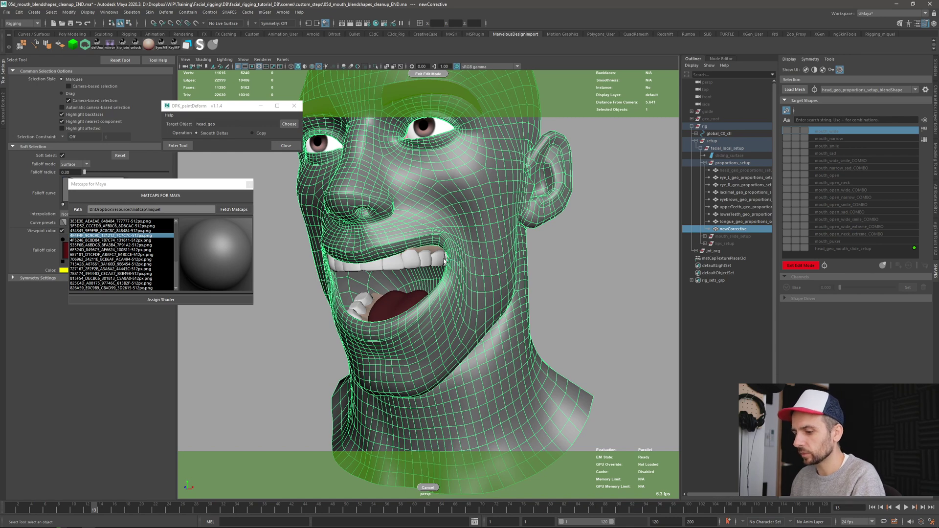
# - Hide the selection wireframe, view the mouth from below, and reshape the upper lip edge
pyautogui.hotkey('alt', 'h')
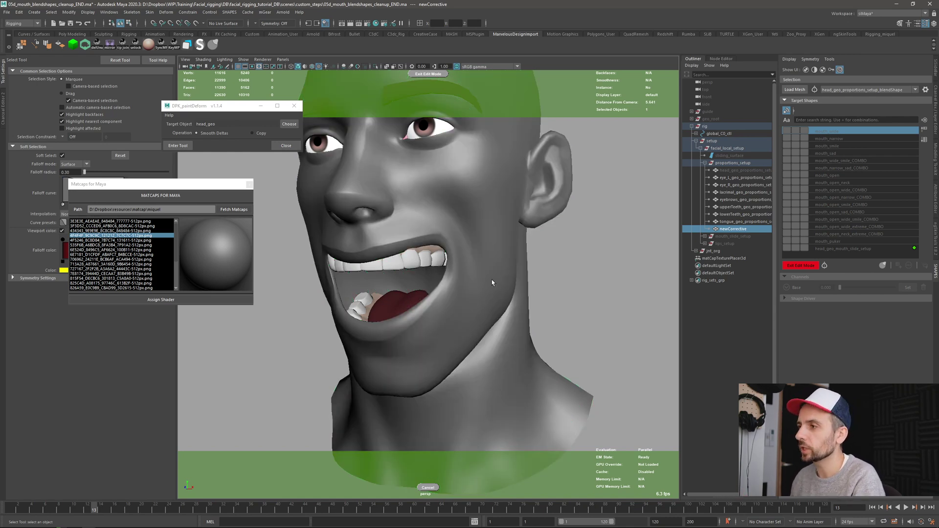
pyautogui.keyDown('alt'); pyautogui.moveTo(492, 283); pyautogui.dragTo(519, 302); pyautogui.keyUp('alt')
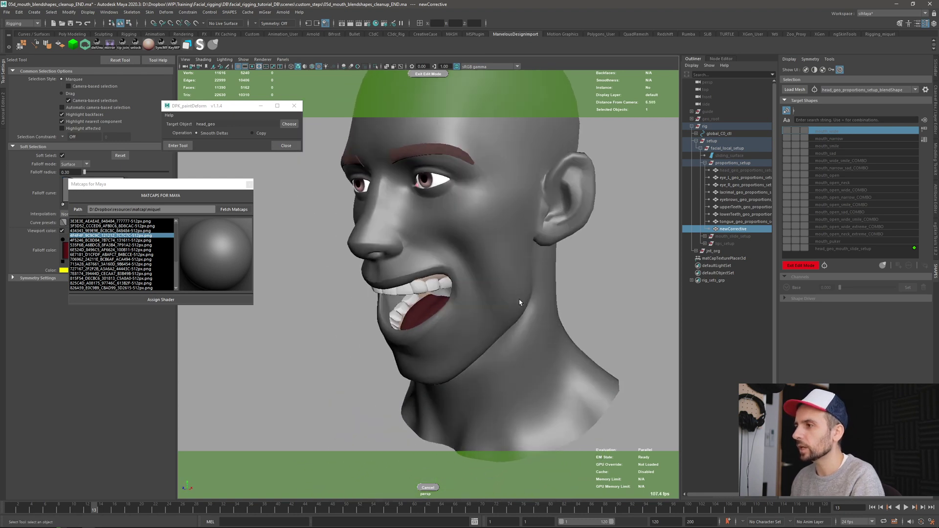
pyautogui.scroll(3, 452, 275)
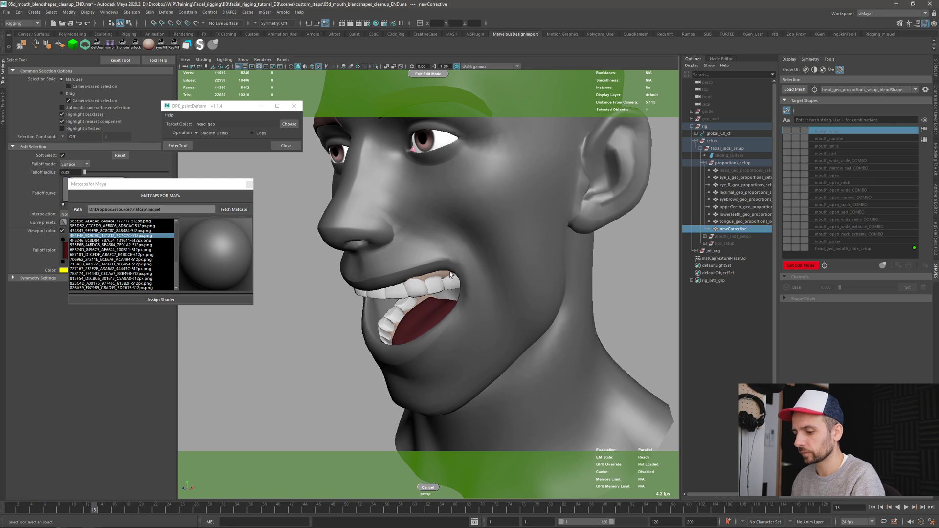
pyautogui.press('y')
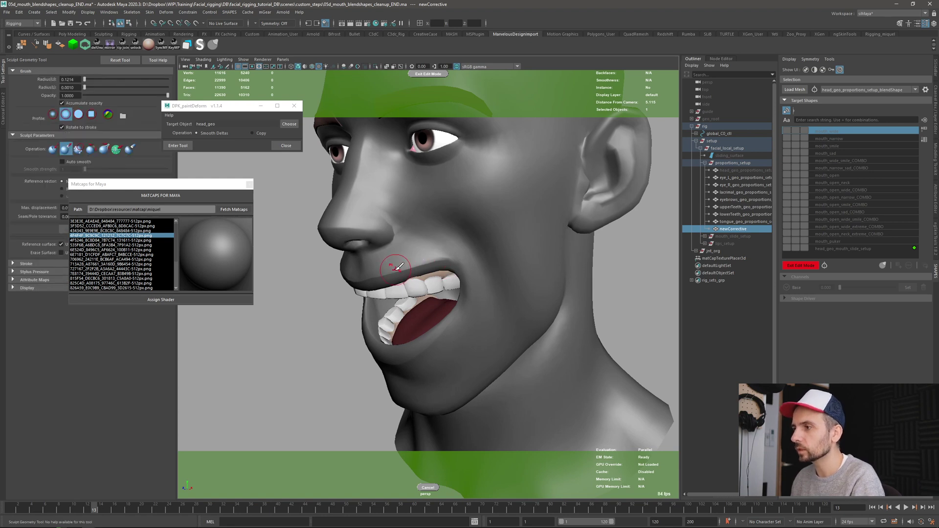
pyautogui.moveTo(402, 266); pyautogui.dragTo(460, 266)
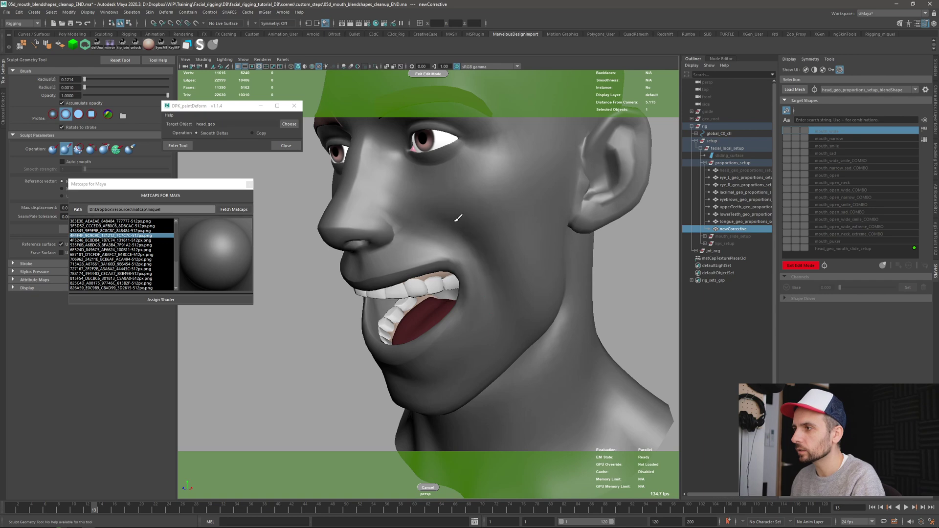
pyautogui.keyDown('alt'); pyautogui.moveTo(423, 253); pyautogui.dragTo(465, 244); pyautogui.keyUp('alt')
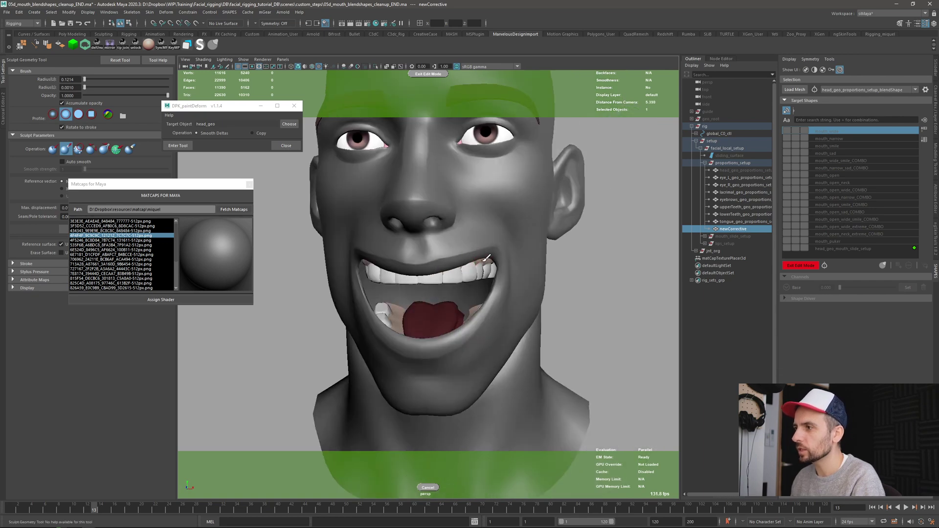
# - Enlarge the SHAPES brush to about 0.296 and push the mouth-corner lip outward off the teeth
pyautogui.press('y')
pyautogui.moveTo(453, 282)
pyautogui.keyDown('alt'); pyautogui.mouseDown()
pyautogui.moveTo(468, 274)
pyautogui.moveTo(482, 239)
pyautogui.mouseUp(); pyautogui.keyUp('alt')
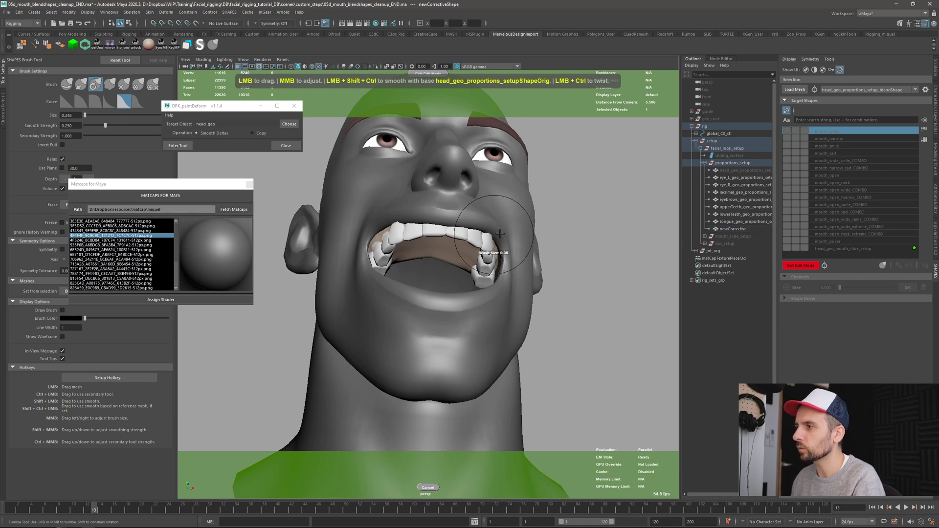
pyautogui.moveTo(489, 225); pyautogui.dragTo(501, 237, button='middle')
pyautogui.moveTo(494, 247); pyautogui.dragTo(497, 246)
pyautogui.moveTo(494, 246)
pyautogui.mouseDown()
pyautogui.moveTo(524, 248)
pyautogui.moveTo(495, 259)
pyautogui.moveTo(453, 244)
pyautogui.mouseUp()
pyautogui.hotkey('ctrl', 'z')
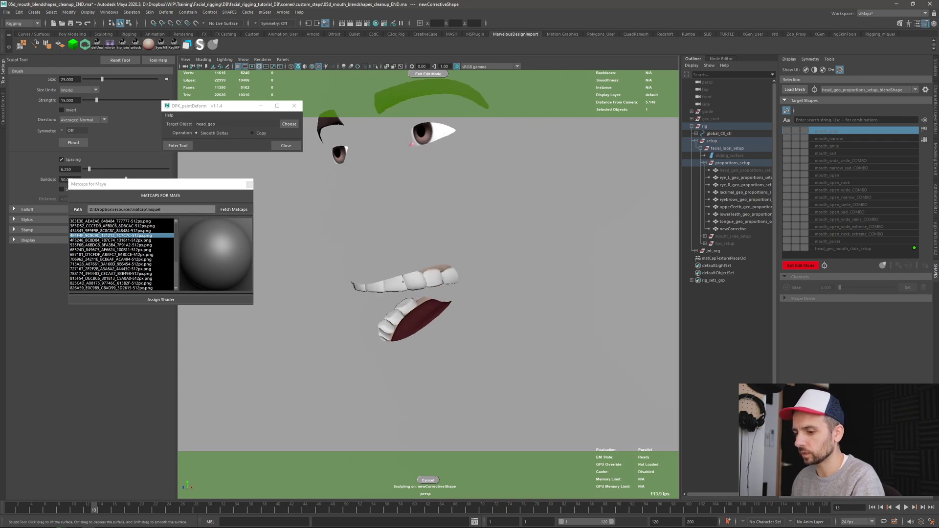
pyautogui.hotkey('ctrl', 'z')
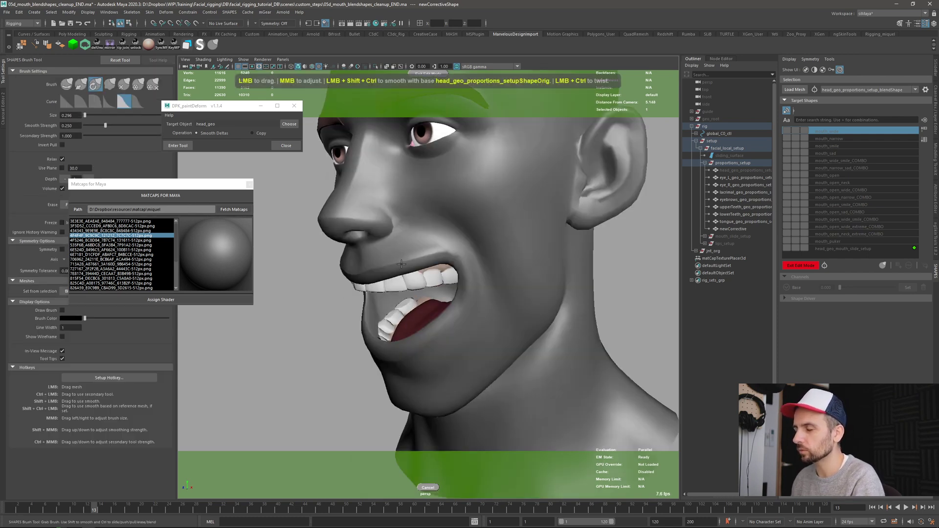
# - Turn on the mesh wireframe for the SHAPES brush and select the proportions_setup group
pyautogui.keyDown('alt'); pyautogui.moveTo(433, 262); pyautogui.dragTo(426, 259); pyautogui.keyUp('alt')
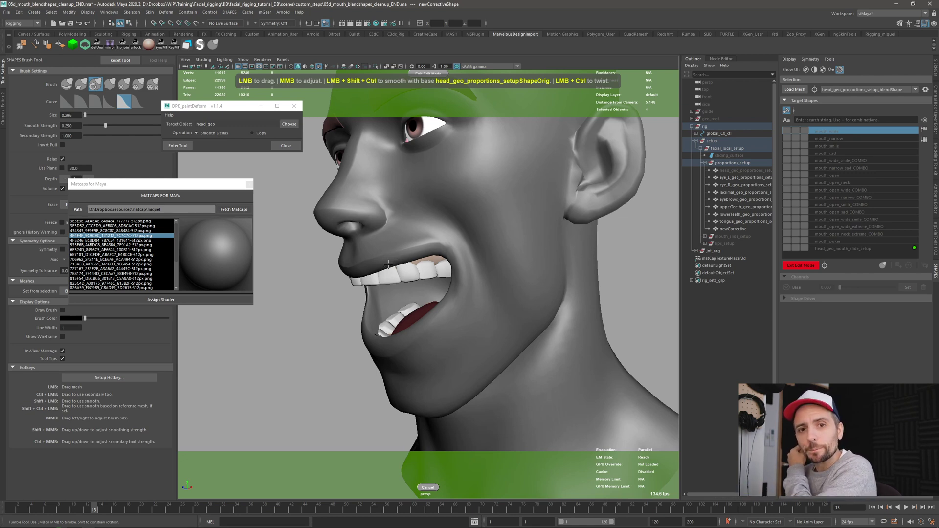
pyautogui.press('q')
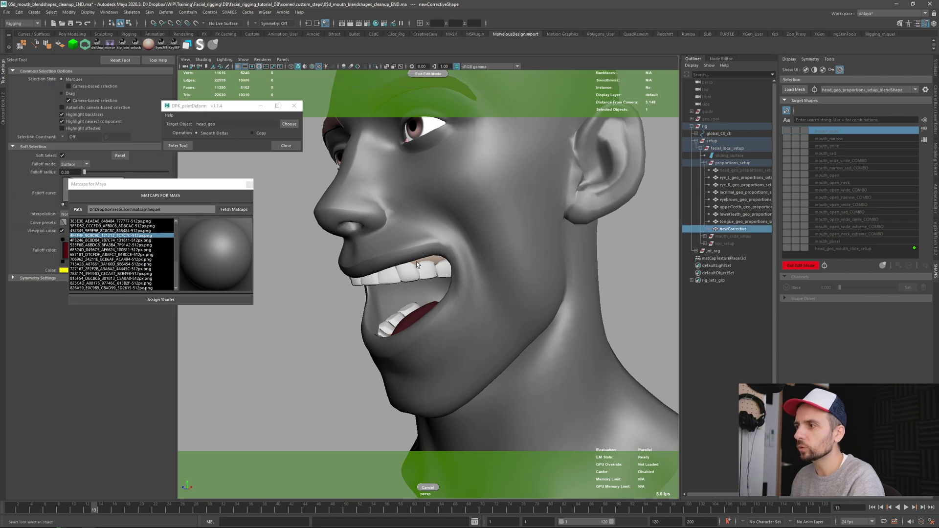
pyautogui.press('y')
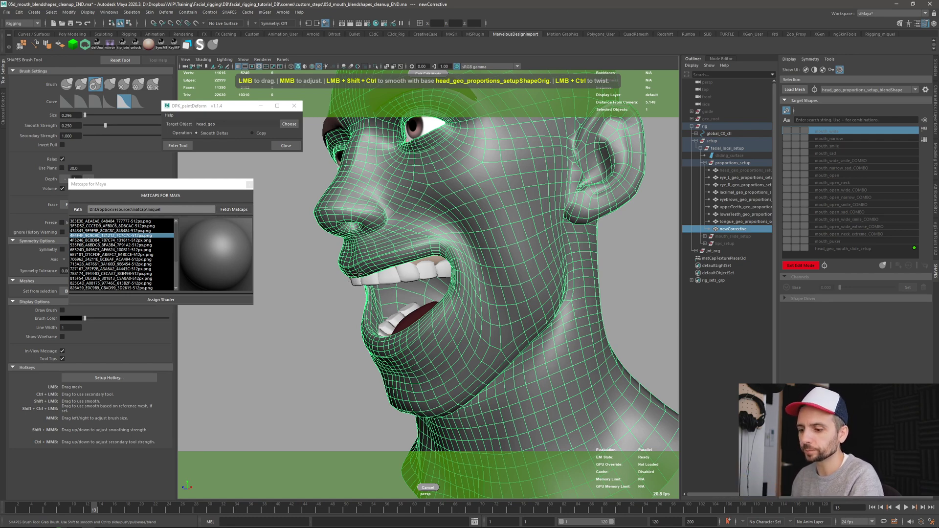
pyautogui.hotkey('alt', 'a')
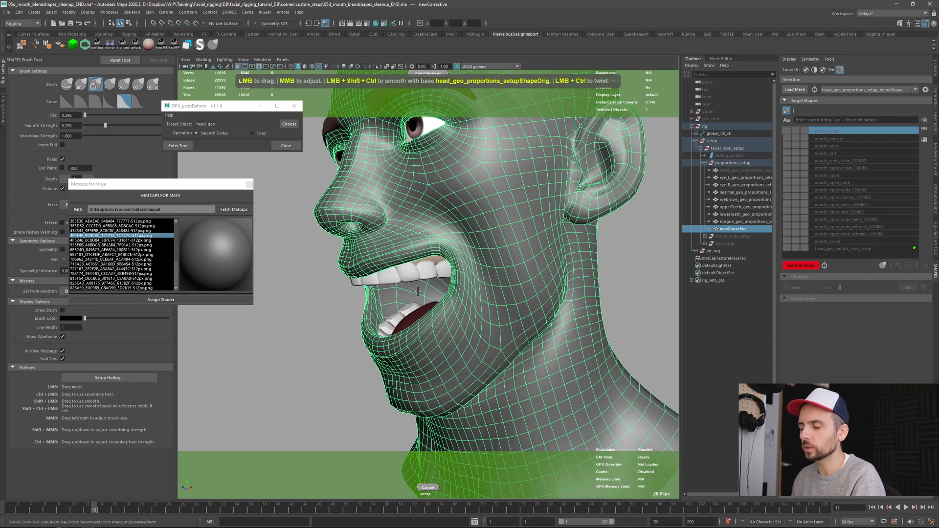
pyautogui.press('Up')
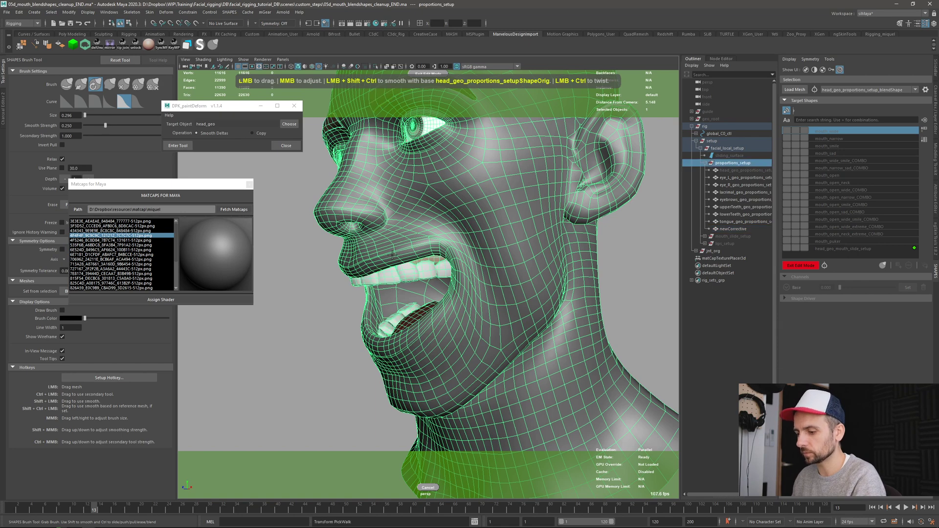
# - Switch to the Select Tool and drag-select the head mesh together with the upper teeth
pyautogui.press('y')
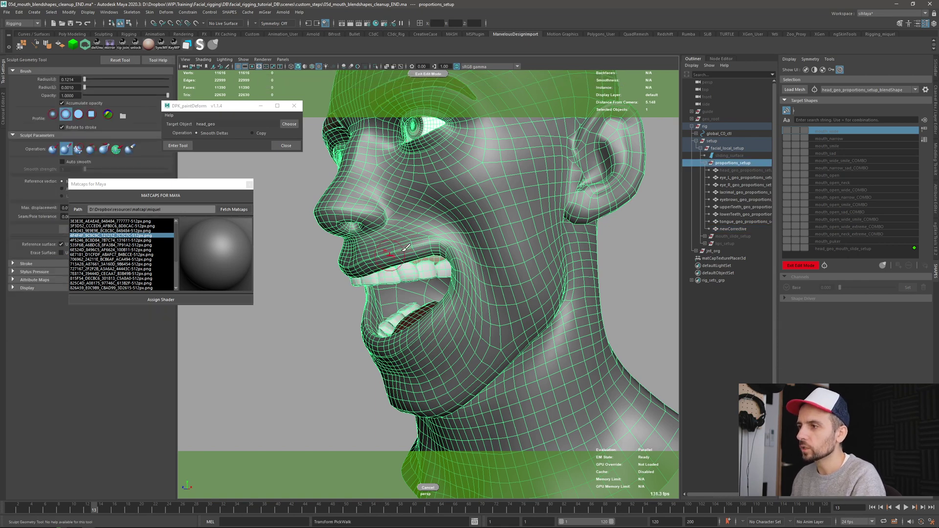
pyautogui.press('q')
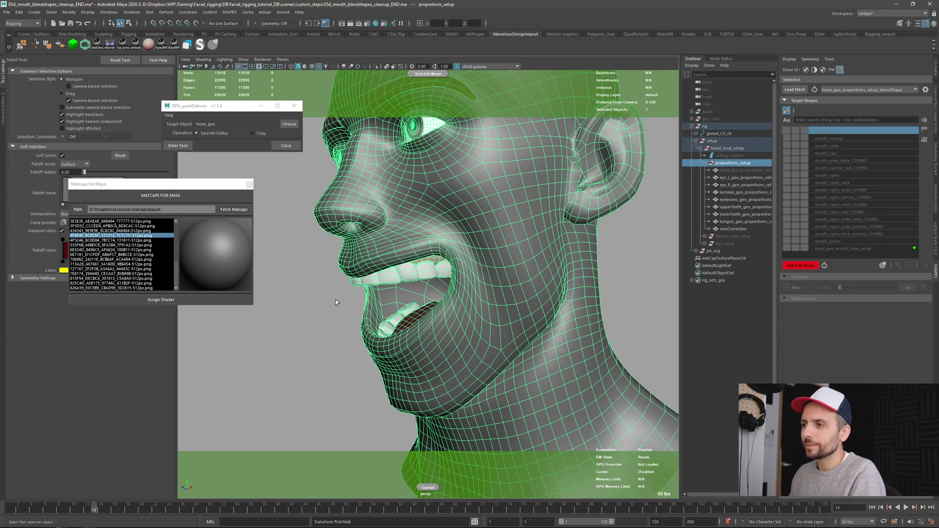
pyautogui.click(327, 301)
pyautogui.keyDown('alt'); pyautogui.moveTo(333, 318); pyautogui.dragTo(364, 308); pyautogui.keyUp('alt')
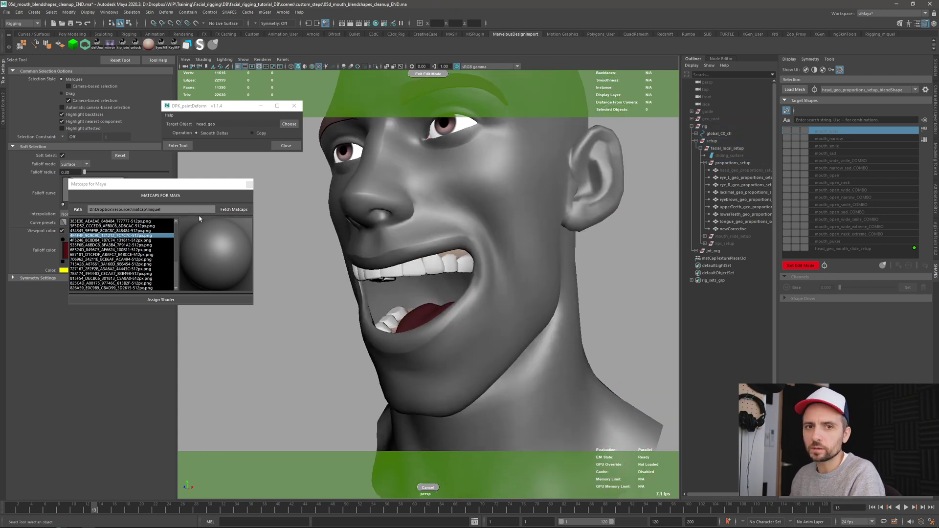
pyautogui.moveTo(433, 240); pyautogui.dragTo(431, 253)
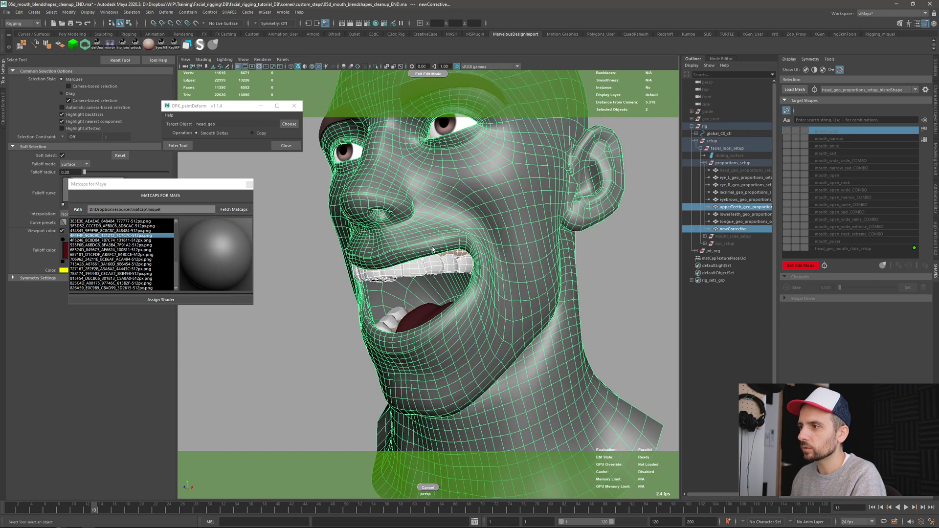
# - Deselect the upper teeth and try the SHAPES brush on the head alone from a side view
pyautogui.keyDown('ctrl'); pyautogui.click(411, 261); pyautogui.keyUp('ctrl')
pyautogui.press('y')
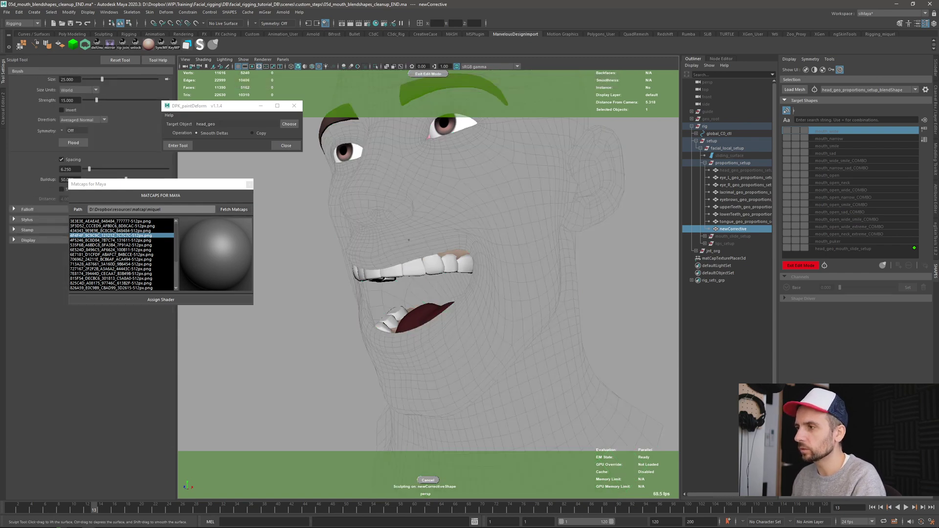
pyautogui.press('q')
pyautogui.moveTo(462, 245)
pyautogui.keyDown('alt'); pyautogui.mouseDown()
pyautogui.moveTo(421, 239)
pyautogui.moveTo(506, 233)
pyautogui.mouseUp(); pyautogui.keyUp('alt')
pyautogui.press('y')
pyautogui.press('y')
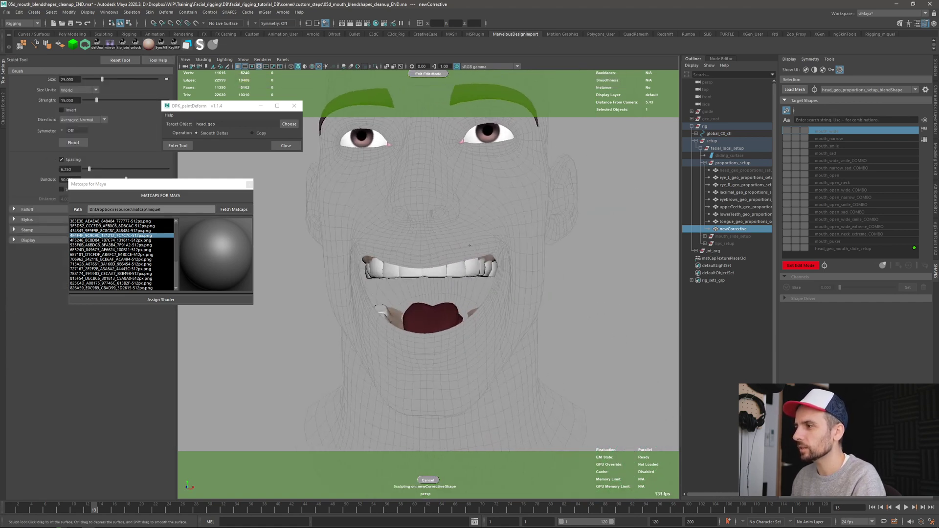
pyautogui.press('q')
pyautogui.keyDown('alt'); pyautogui.moveTo(597, 301); pyautogui.dragTo(477, 309); pyautogui.keyUp('alt')
# - Reselect the head and upper teeth, activate sculpting on them, and pick a different matcap
pyautogui.click(357, 332)
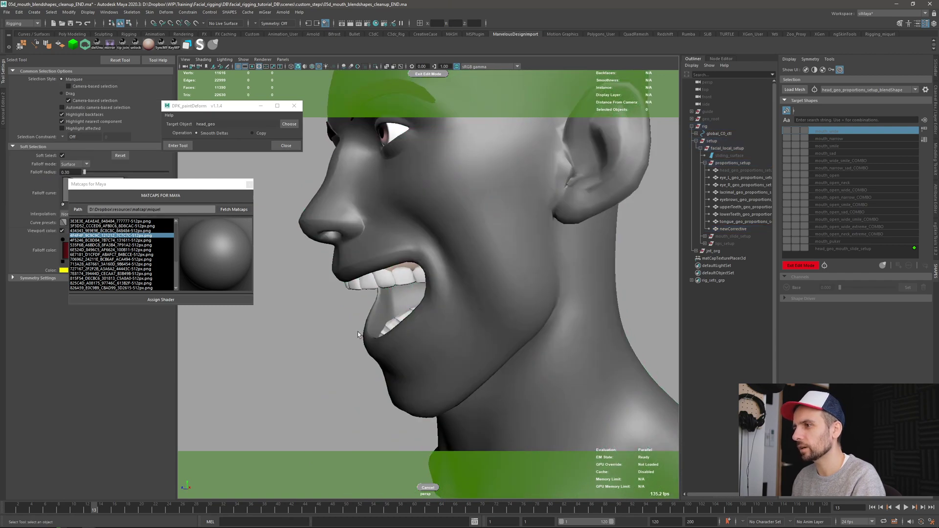
pyautogui.press('y')
pyautogui.press('q')
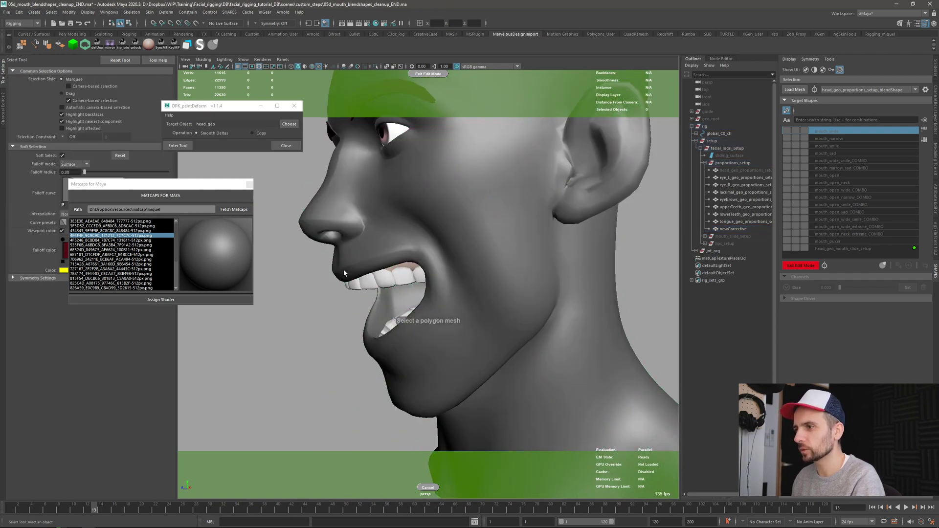
pyautogui.moveTo(343, 267); pyautogui.dragTo(337, 280)
pyautogui.press('y')
pyautogui.keyDown('alt'); pyautogui.moveTo(391, 320); pyautogui.dragTo(403, 319); pyautogui.keyUp('alt')
pyautogui.click(136, 240)
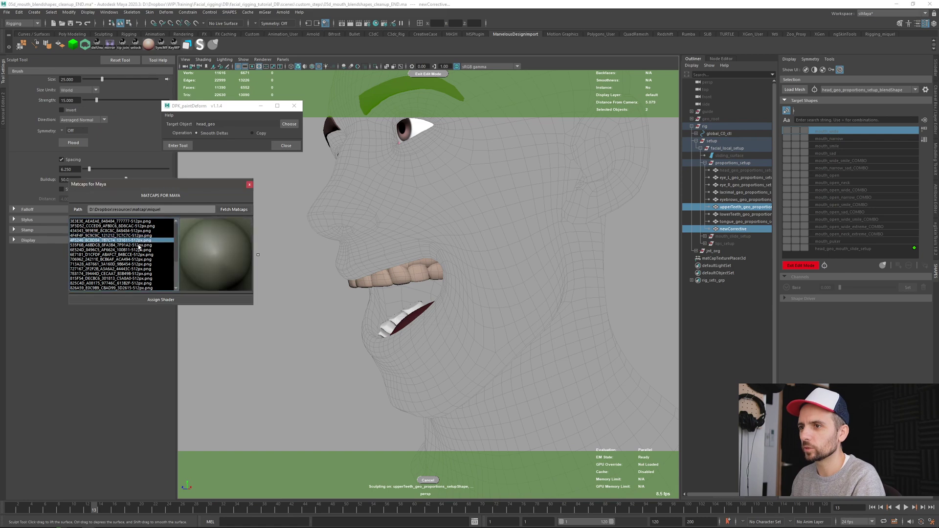
# - Apply the purple-grey 3F3D52_CCCED9 matcap and hide the wireframe on the meshes
pyautogui.click(136, 249)
pyautogui.click(122, 225)
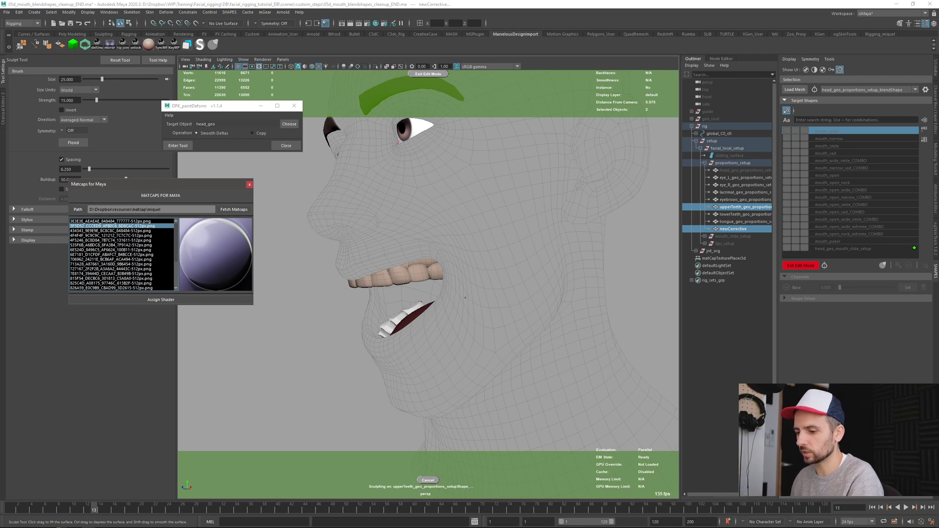
pyautogui.moveTo(405, 305)
pyautogui.keyDown('alt'); pyautogui.mouseDown()
pyautogui.moveTo(491, 306)
pyautogui.moveTo(448, 318)
pyautogui.moveTo(562, 306)
pyautogui.moveTo(478, 318)
pyautogui.moveTo(481, 305)
pyautogui.moveTo(476, 312)
pyautogui.mouseUp(); pyautogui.keyUp('alt')
pyautogui.hotkey('alt', 'a')
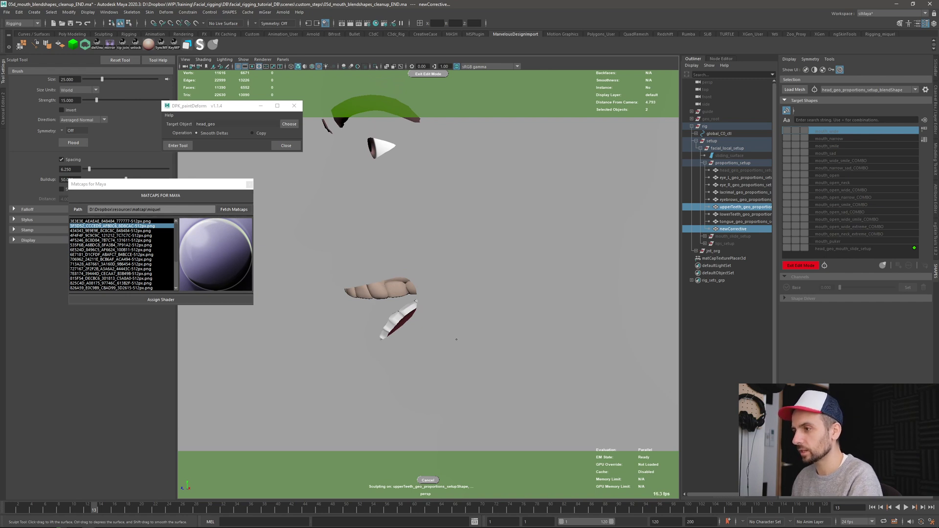
# - Cycle viewport backgrounds with Alt+B to dark grey, then show the wireframe again
pyautogui.hotkey('alt', 'b')
pyautogui.hotkey('alt', 'b')
pyautogui.hotkey('alt', 'b')
pyautogui.hotkey('alt', 'b')
pyautogui.hotkey('alt', 'b')
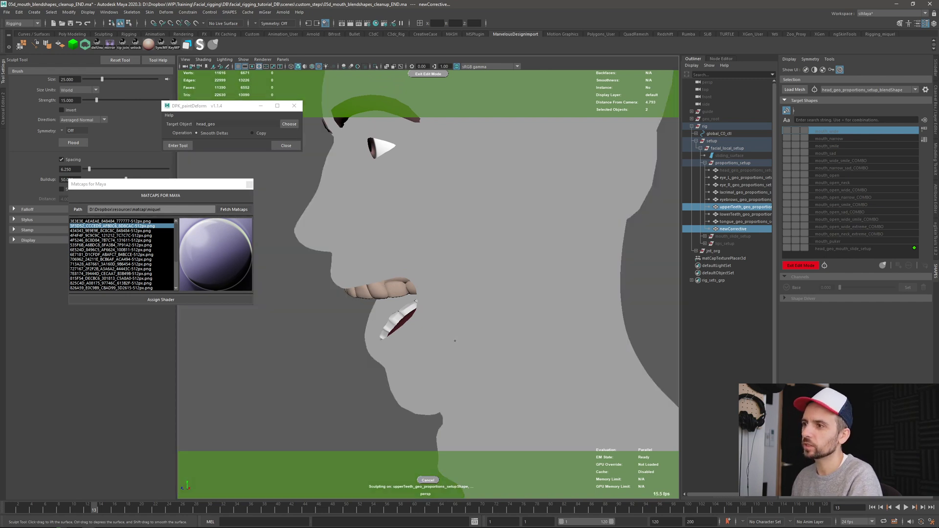
pyautogui.hotkey('alt', 'b')
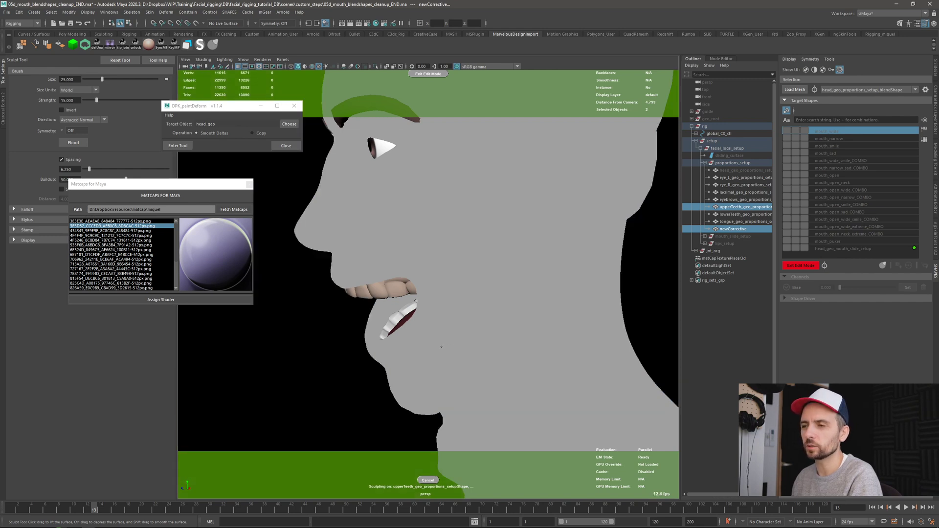
pyautogui.hotkey('alt', 'b')
pyautogui.hotkey('alt', 'b')
pyautogui.hotkey('alt', 'b')
pyautogui.hotkey('alt', 'b')
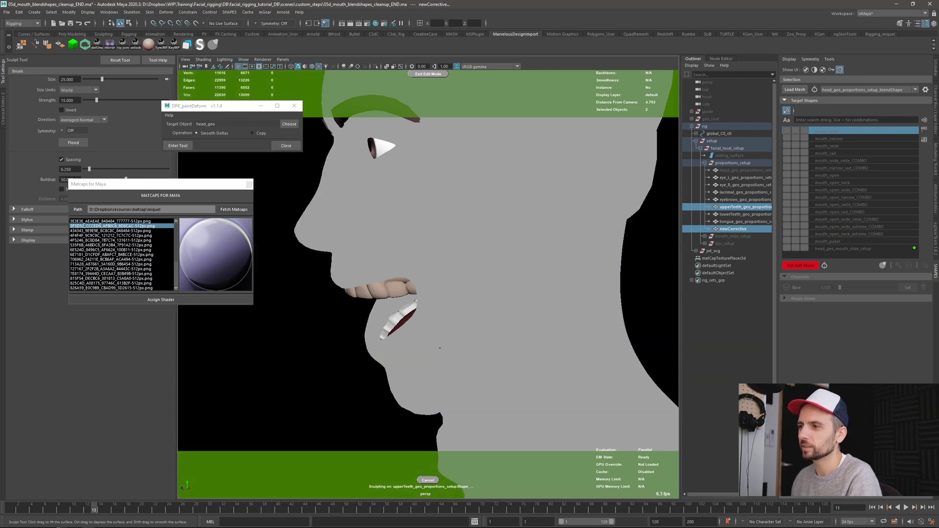
pyautogui.hotkey('alt', 'b')
pyautogui.hotkey('alt', 'b')
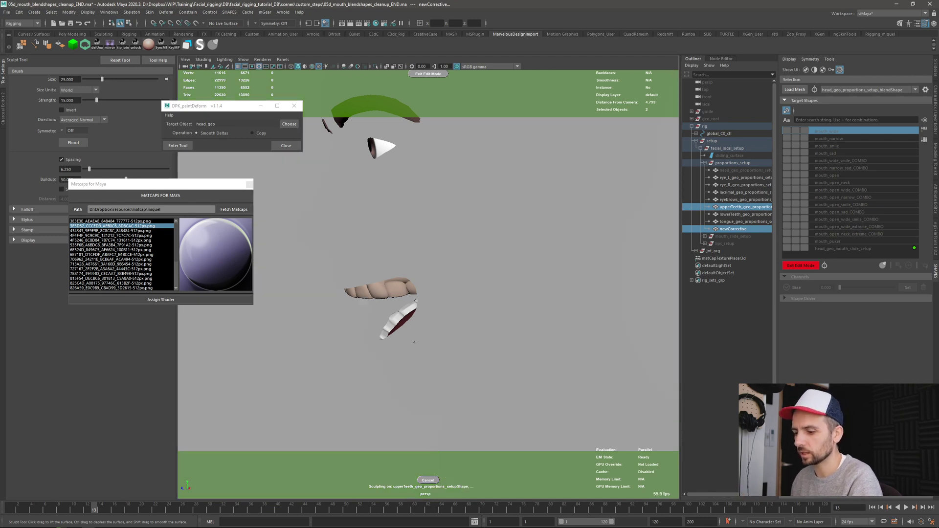
pyautogui.hotkey('alt', 'a')
pyautogui.keyDown('alt'); pyautogui.moveTo(360, 351); pyautogui.dragTo(386, 350); pyautogui.keyUp('alt')
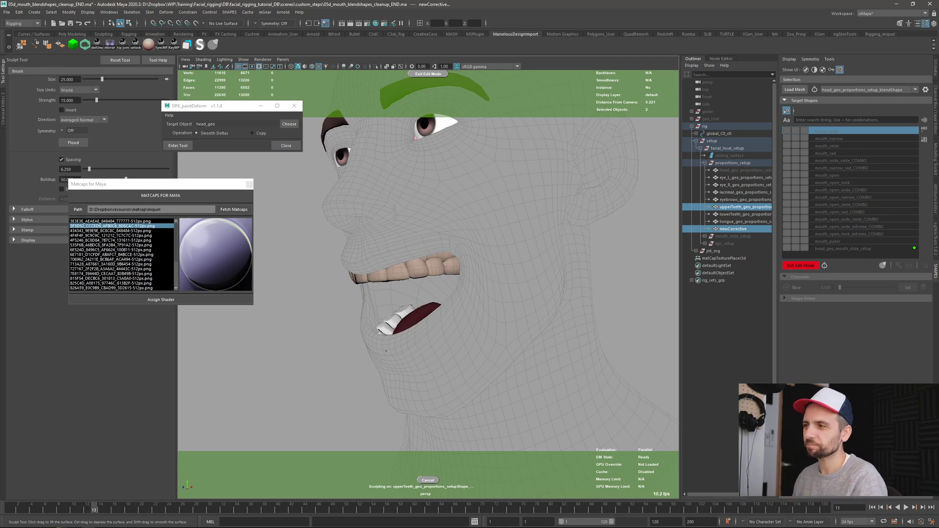
# - Deselect the head, exit SHAPES edit mode, and delete the newCorrective target shape
pyautogui.press('q')
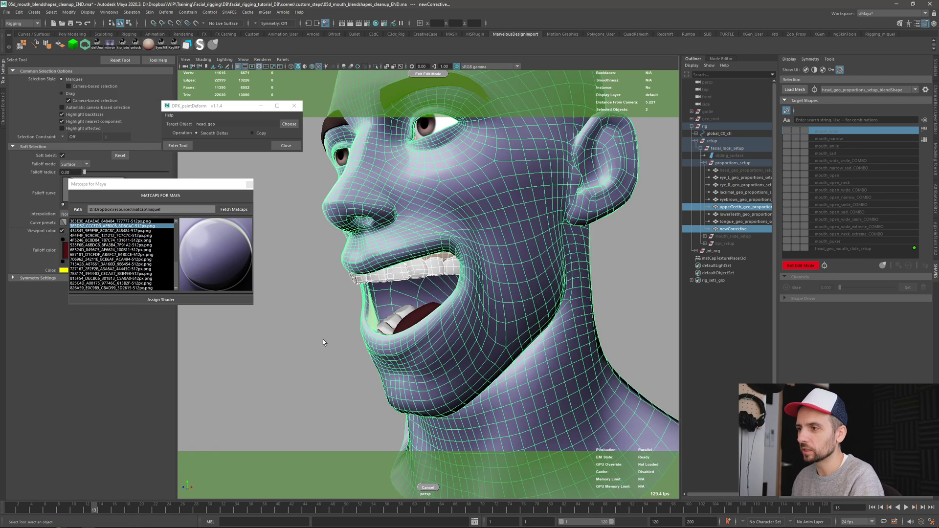
pyautogui.click(312, 327)
pyautogui.keyDown('alt'); pyautogui.moveTo(313, 327); pyautogui.dragTo(376, 327); pyautogui.keyUp('alt')
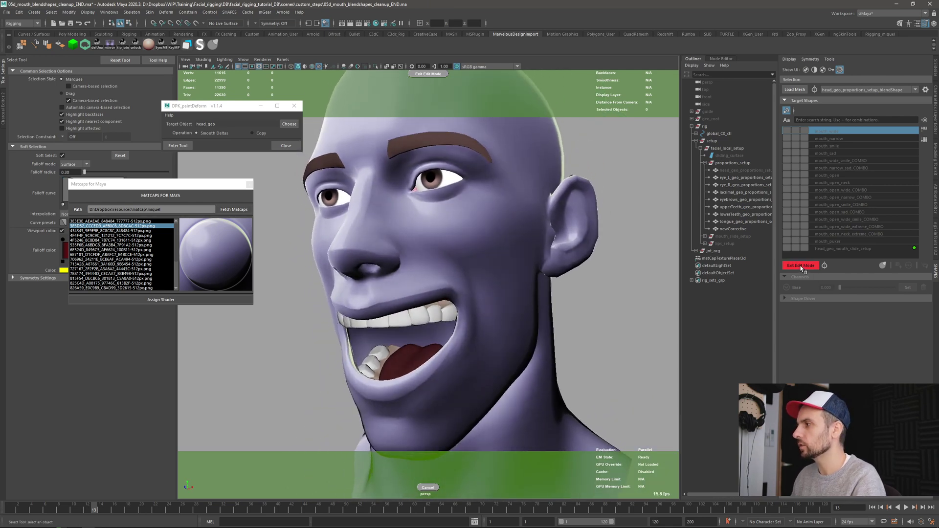
pyautogui.click(801, 267)
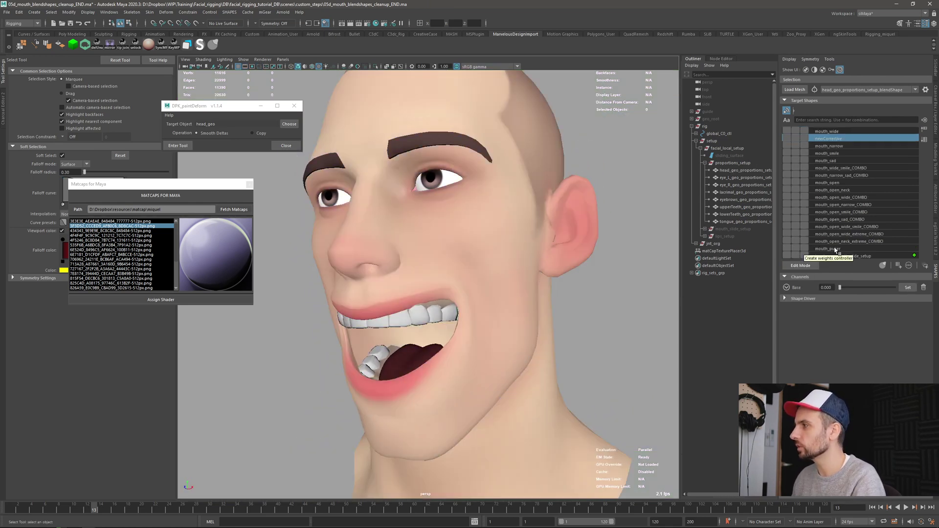
pyautogui.click(923, 287)
pyautogui.click(453, 270)
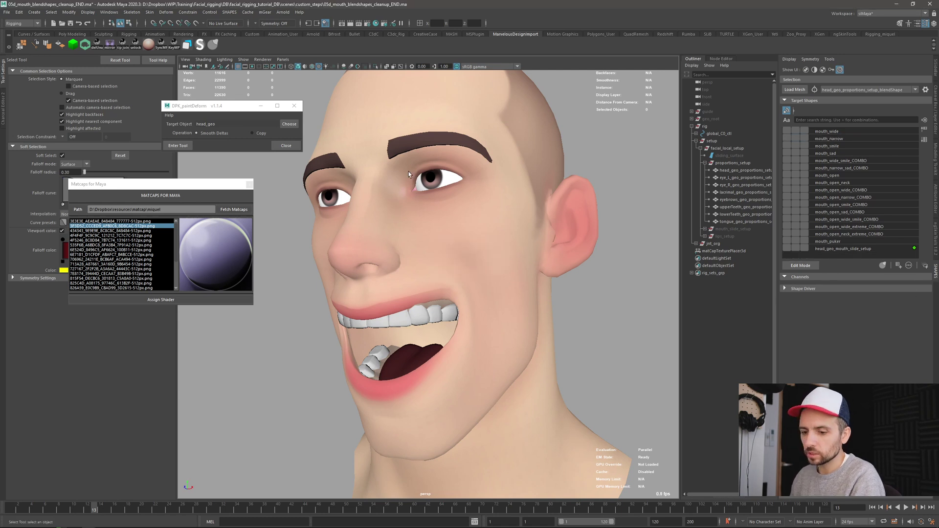